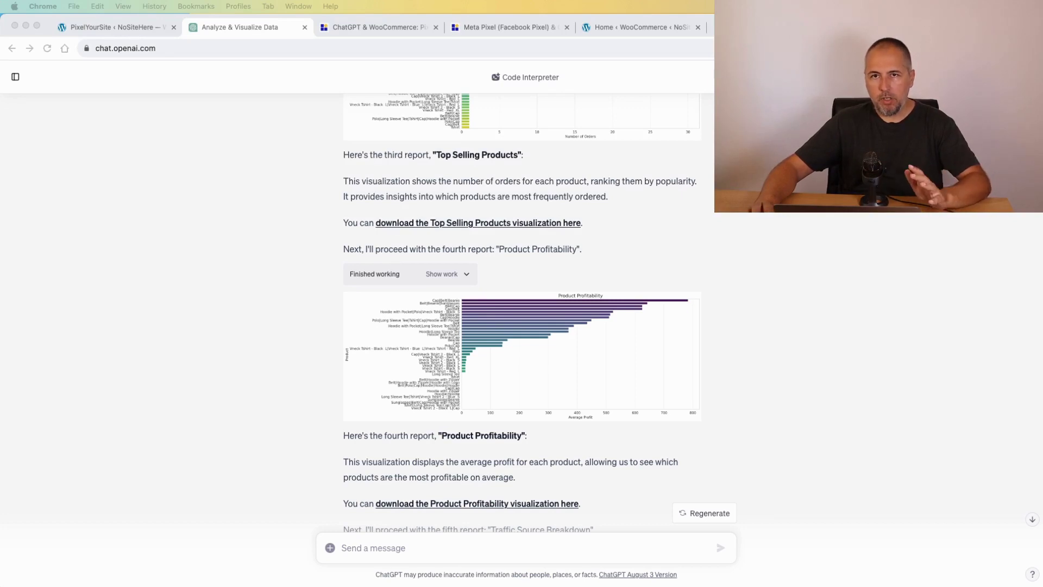
- Look over the sales report charts in the chat, then switch to the PixelYourSite Pro dashboard in WordPress
left_click(289, 364)
scroll(289, 364, "down", 20)
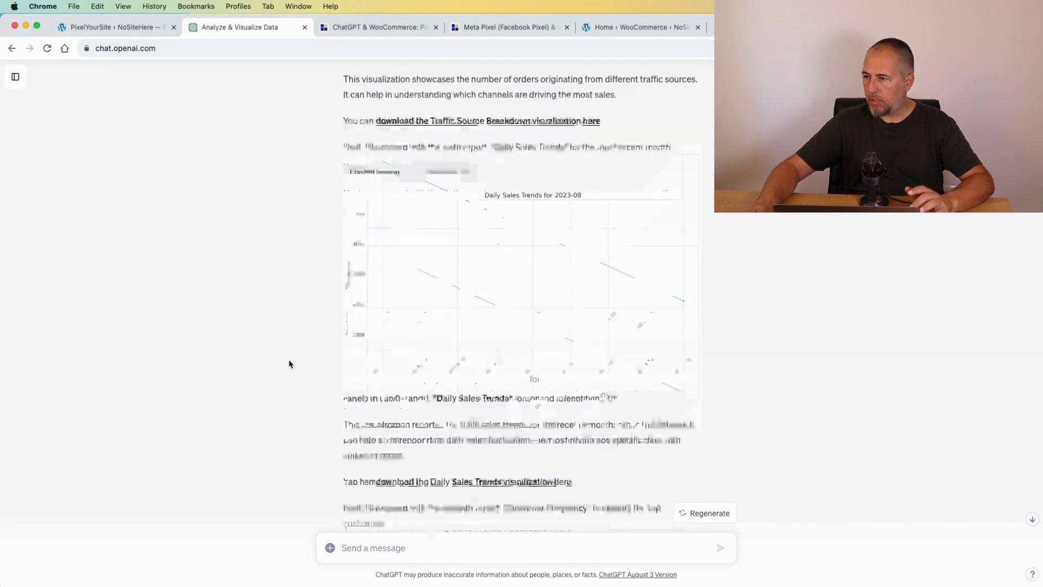
scroll(290, 363, "up", 20)
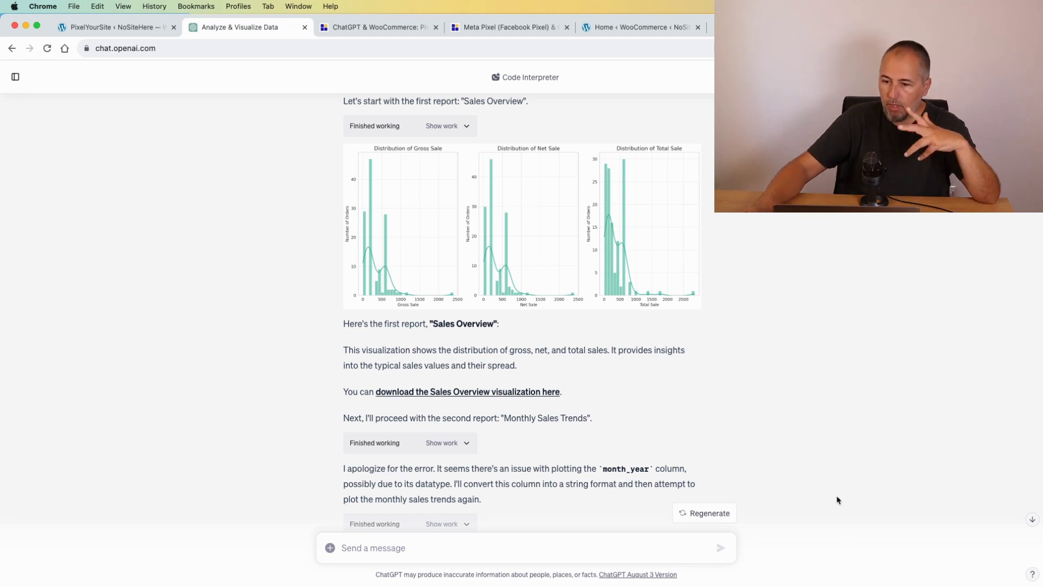
left_click(119, 28)
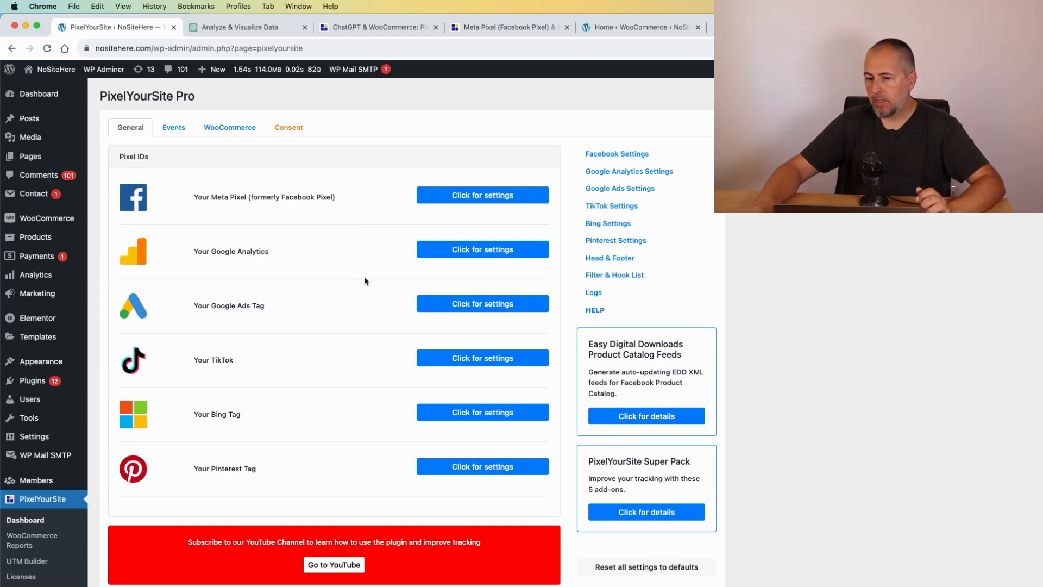
- Open PixelYourSite's WooCommerce Reports, showing 14 orders by traffic source (direct, google.com) over the last 30 days
scroll(365, 281, "down", 1)
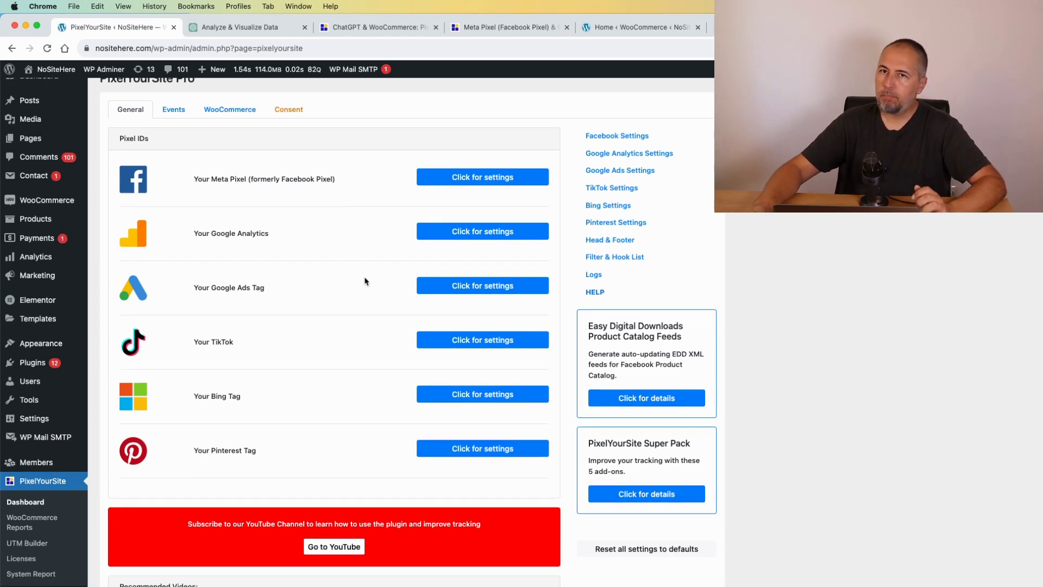
scroll(366, 281, "down", 1)
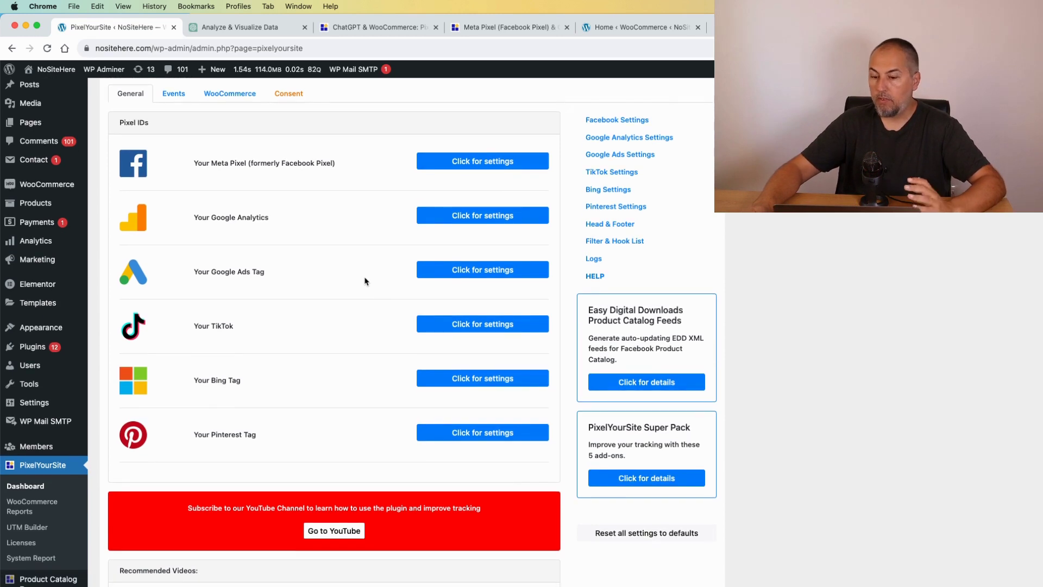
scroll(365, 281, "down", 5)
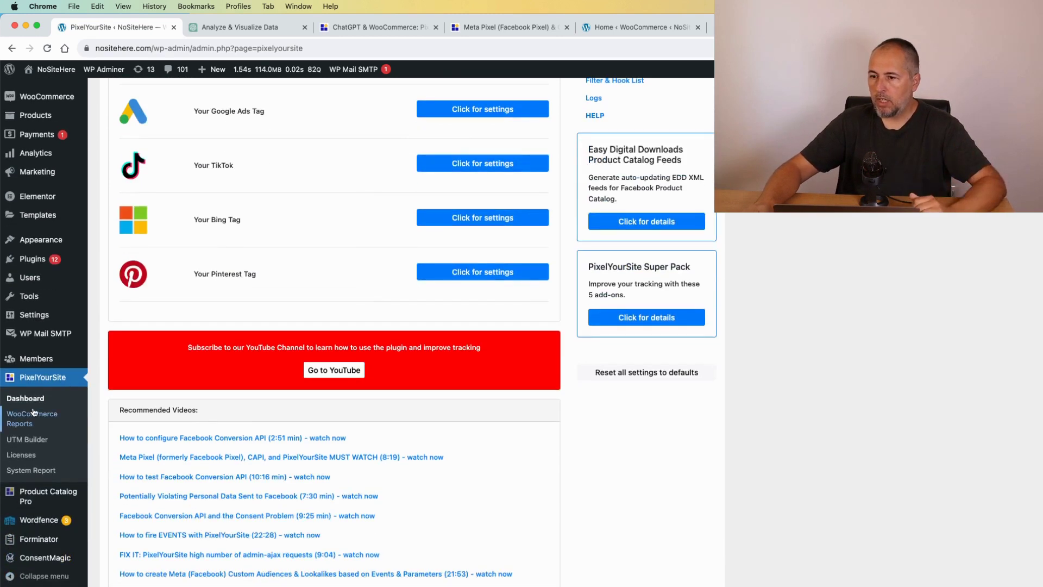
left_click(33, 414)
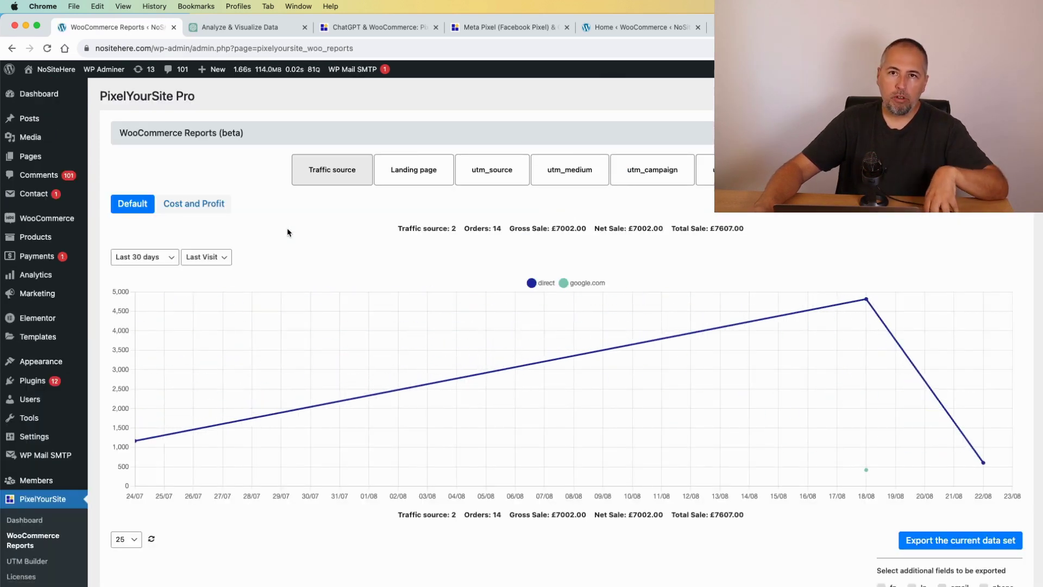
scroll(288, 232, "down", 3)
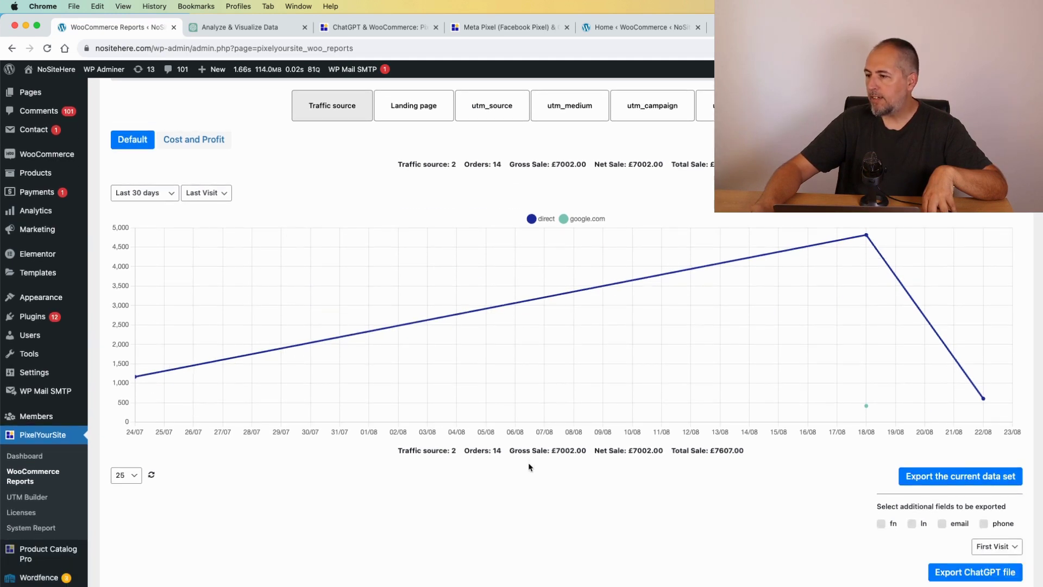
scroll(527, 466, "down", 3)
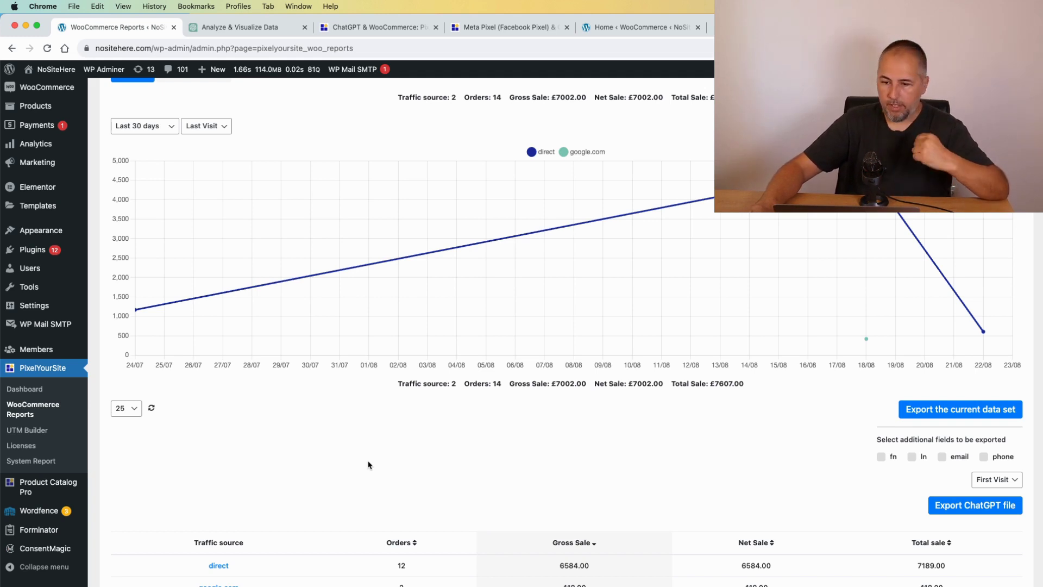
- Switch the sales report date range to Last year and start the ChatGPT file export
left_click(143, 132)
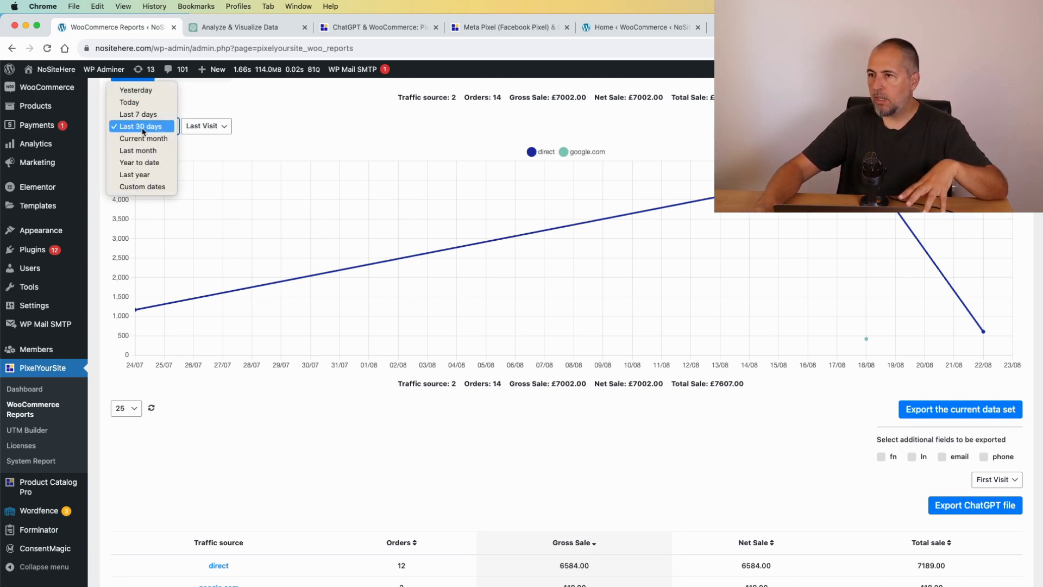
left_click(147, 176)
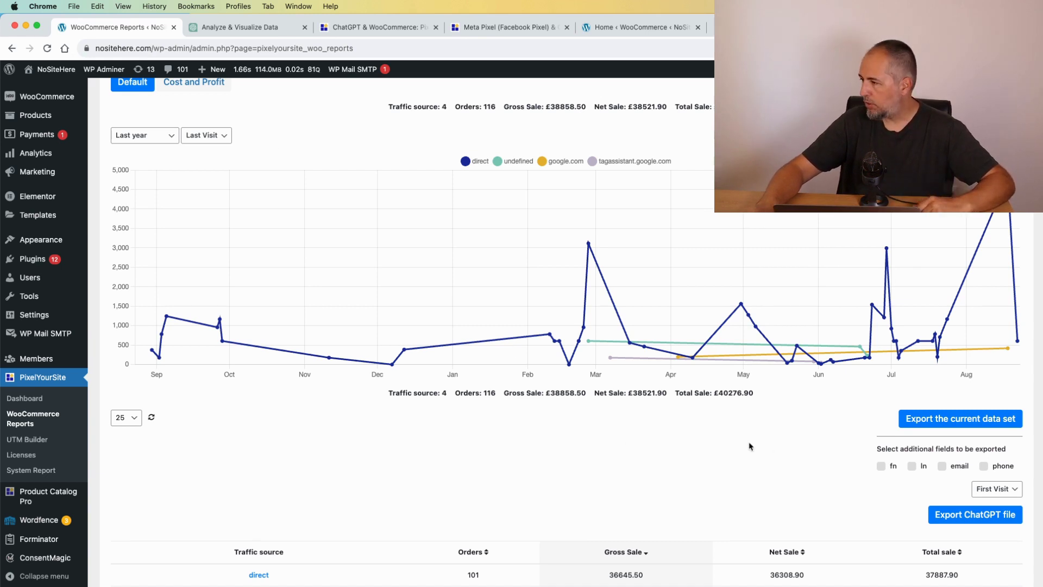
left_click(966, 522)
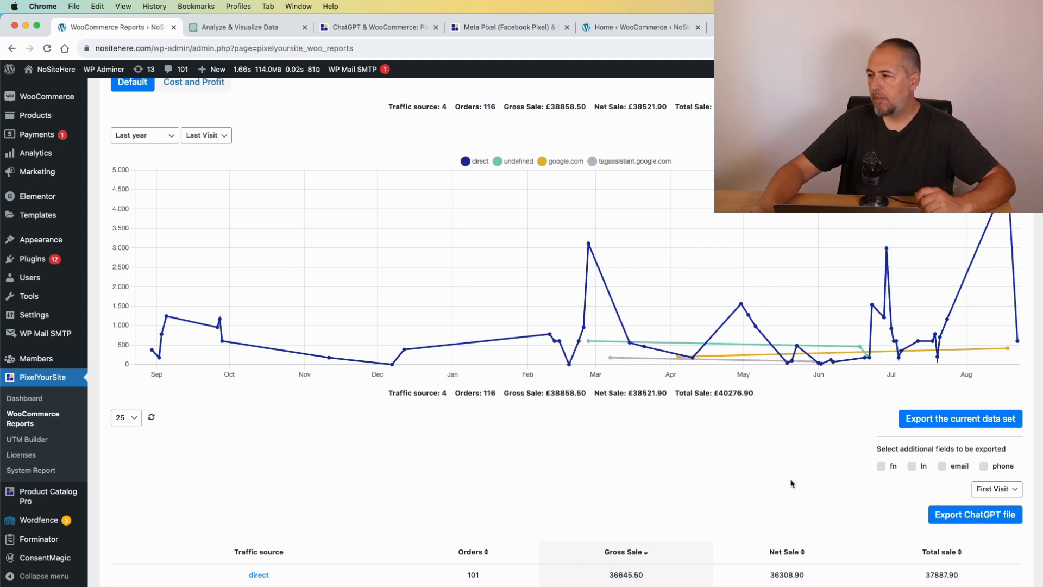
scroll(791, 484, "down", 3)
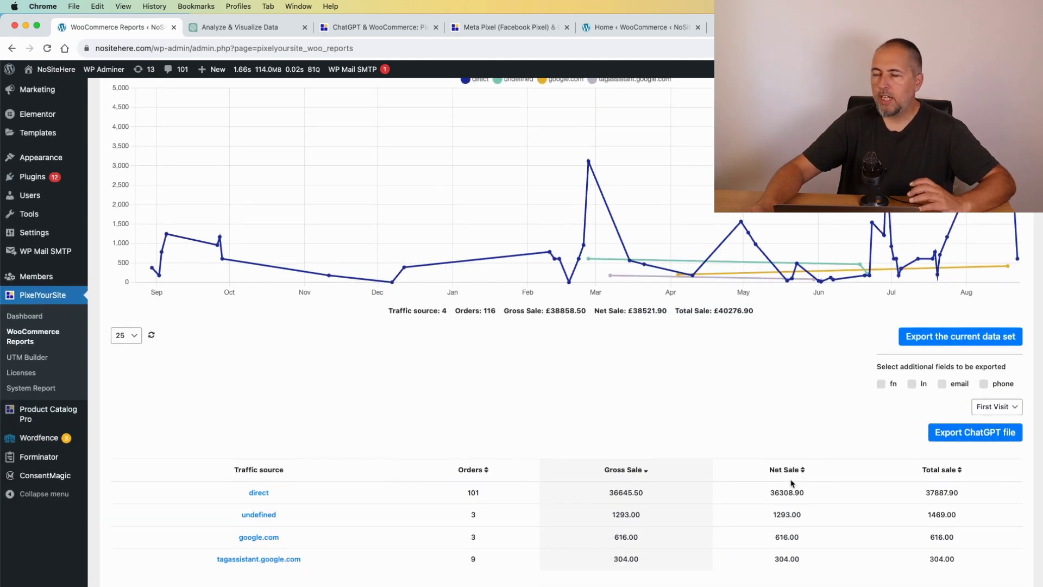
- Include email, set attribution to Last Visit, export the ChatGPT file, and return to ChatGPT
left_click(941, 384)
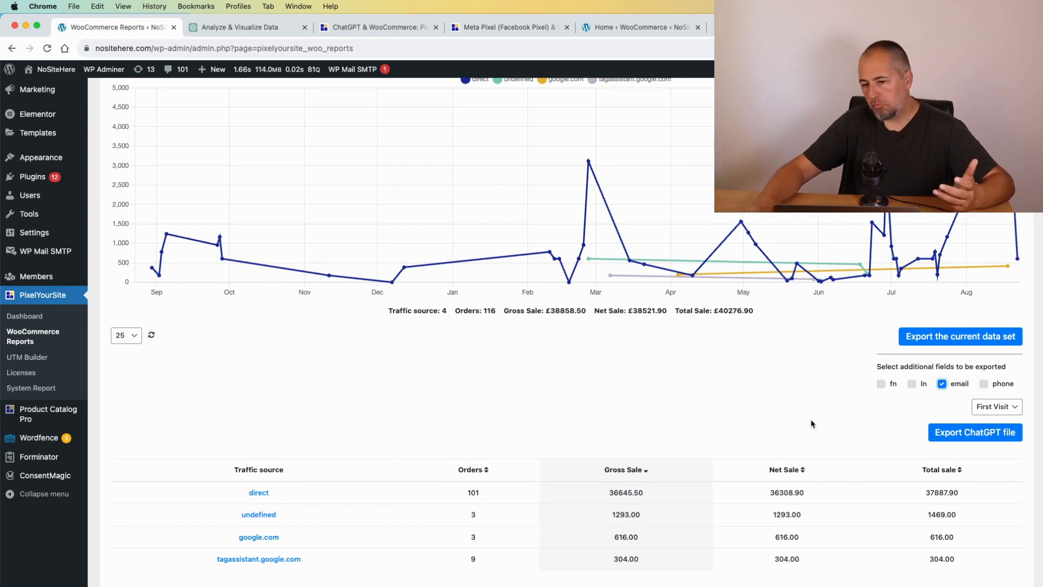
left_click(975, 413)
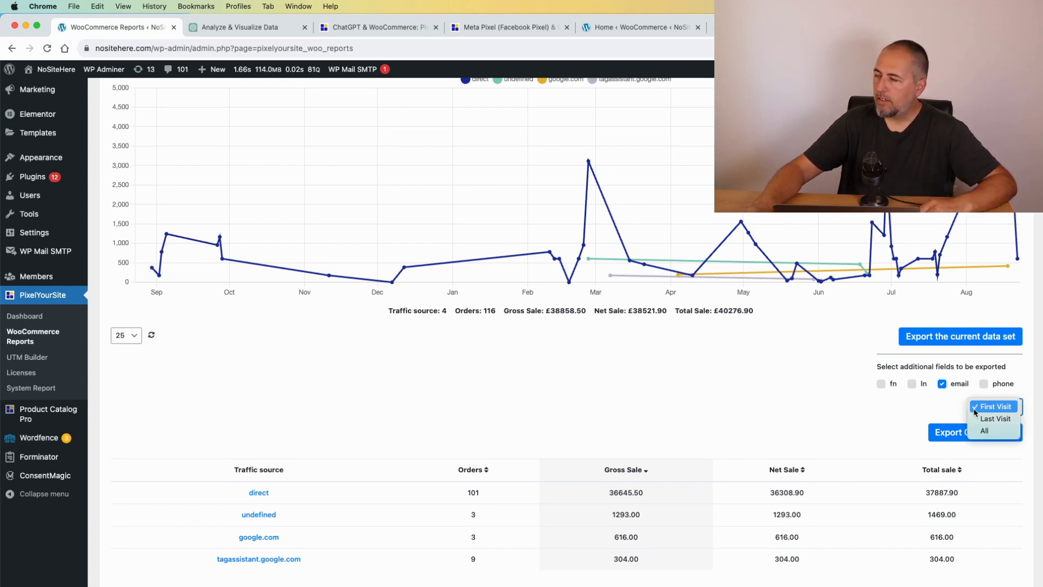
left_click(984, 408)
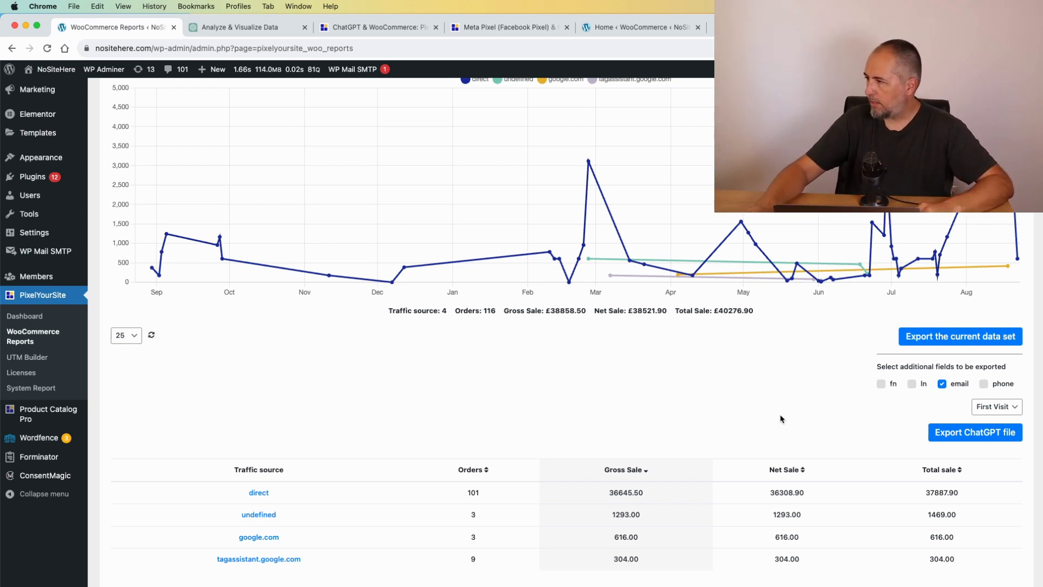
left_click(998, 406)
left_click(994, 417)
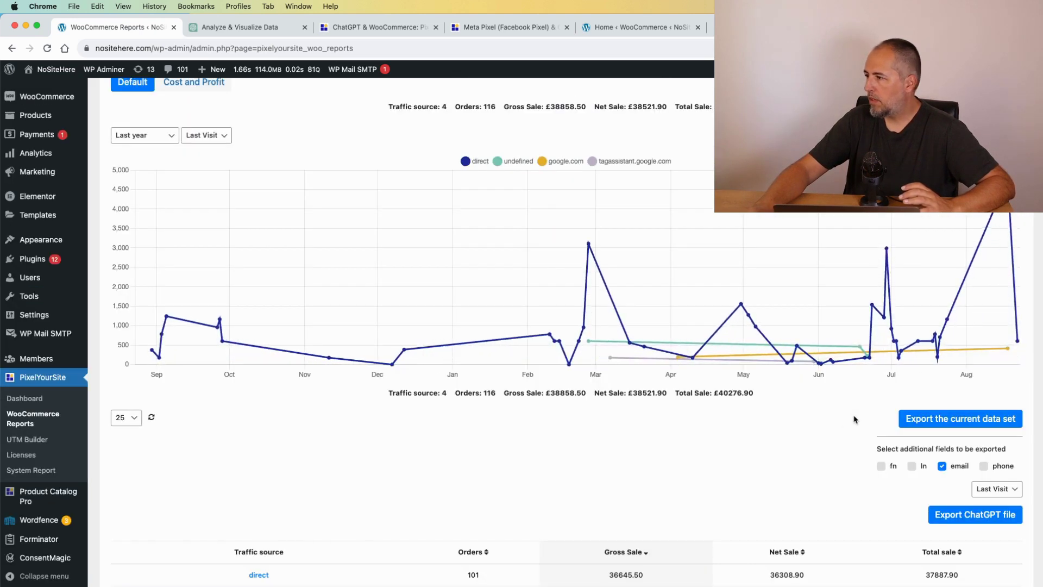
left_click(951, 523)
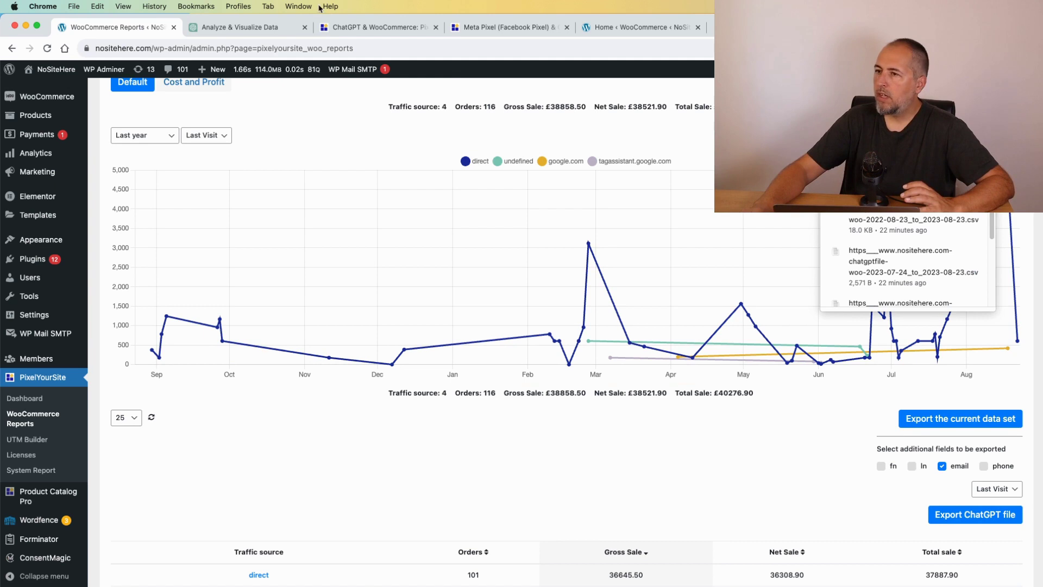
left_click(251, 27)
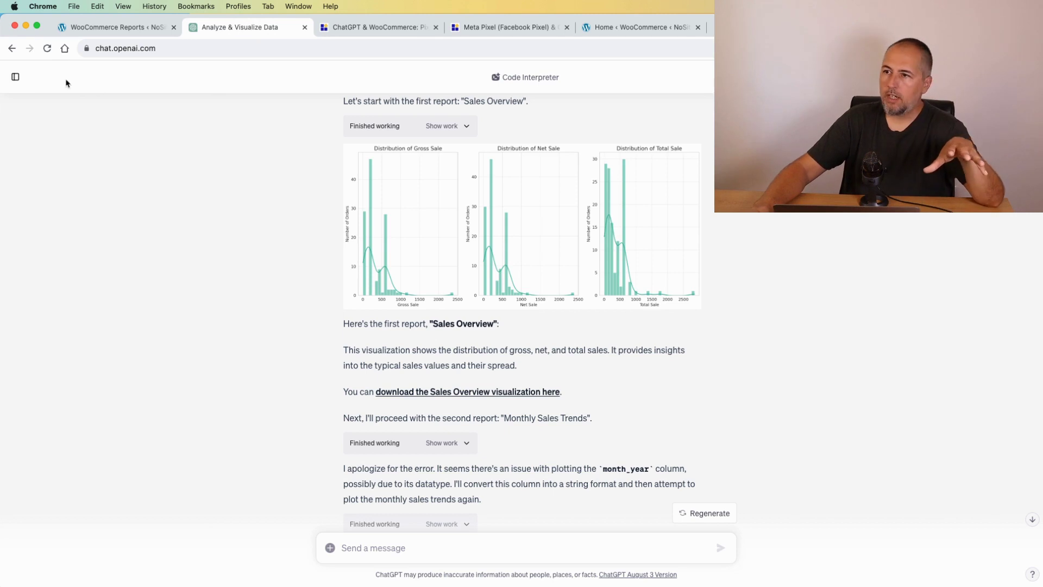
- Start a blank GPT-4 chat with the Super+Shift+O shortcut
key("super+shift+o")
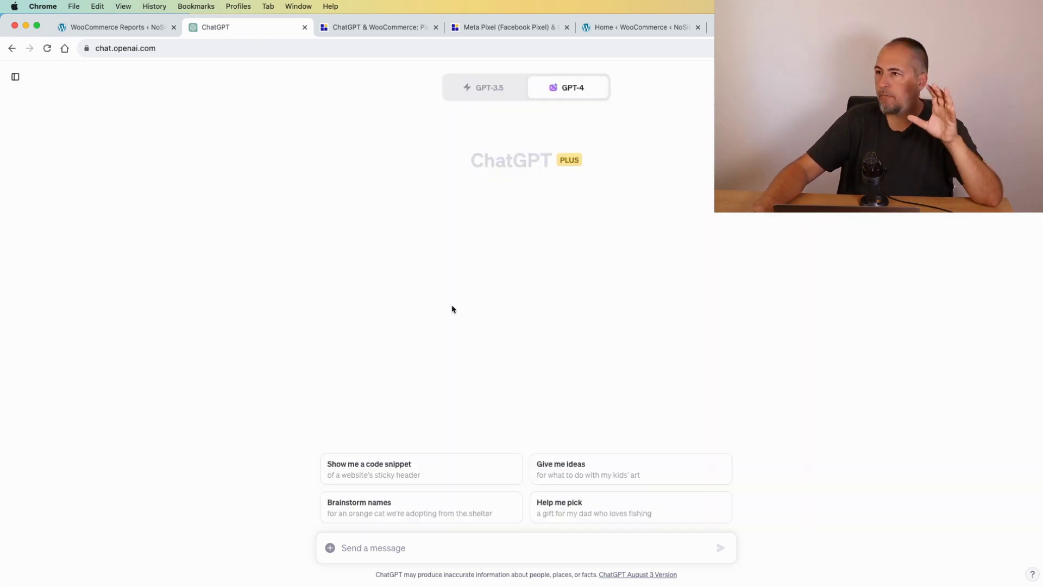
- Copy the full preparing prompt paragraph from PixelYourSite's ChatGPT & WooCommerce prompt examples page
left_click(378, 32)
scroll(529, 231, "up", 20)
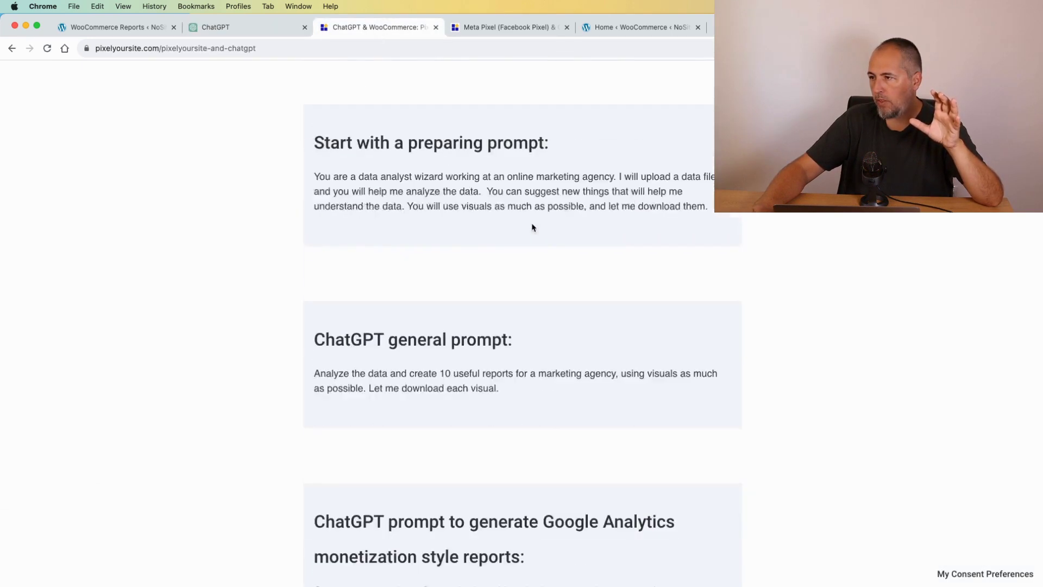
scroll(533, 225, "down", 12)
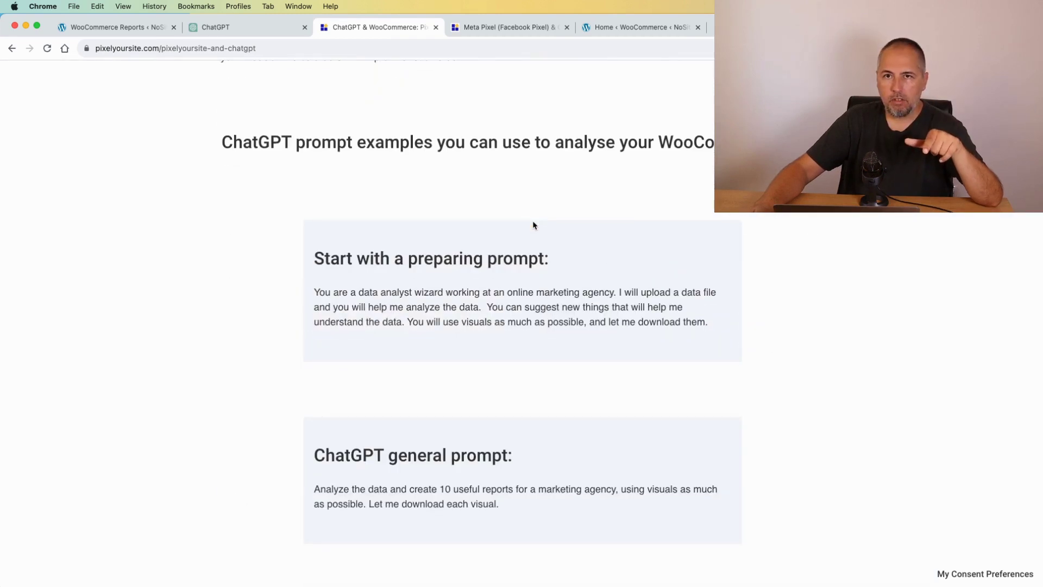
scroll(533, 226, "up", 3)
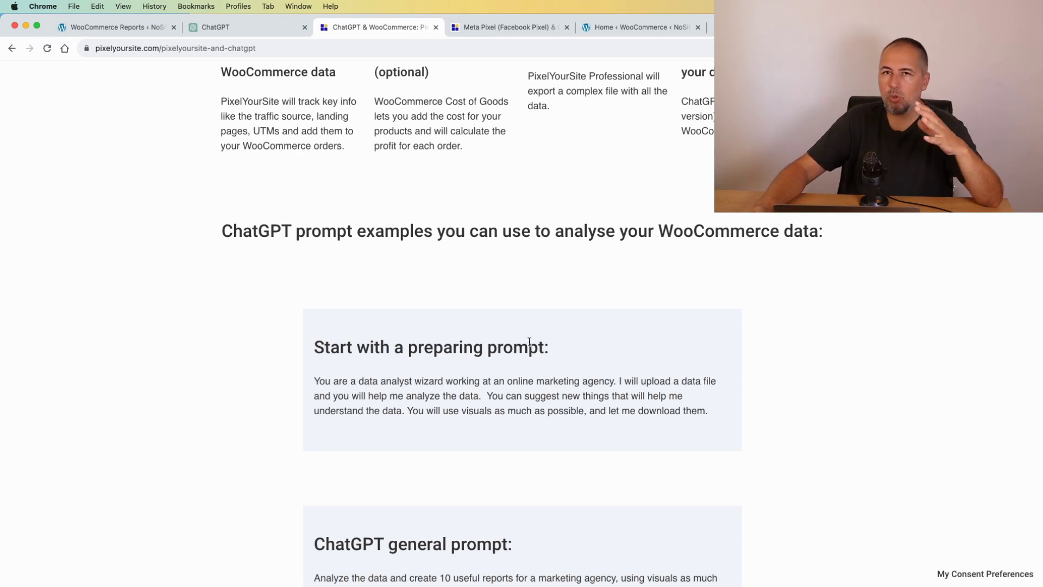
scroll(528, 326, "up", 1)
scroll(525, 316, "down", 3)
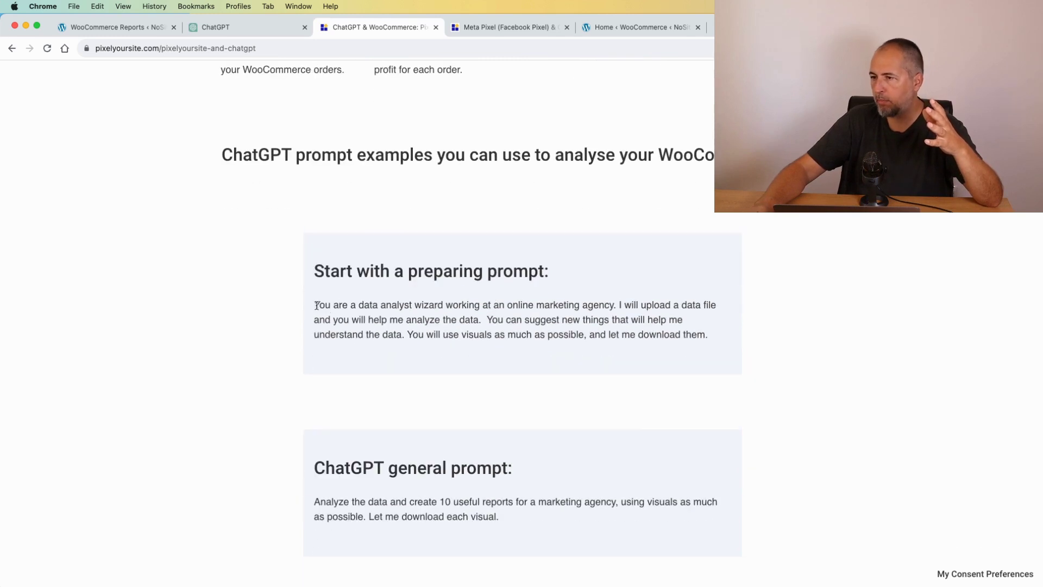
left_click_drag(316, 305, 728, 339)
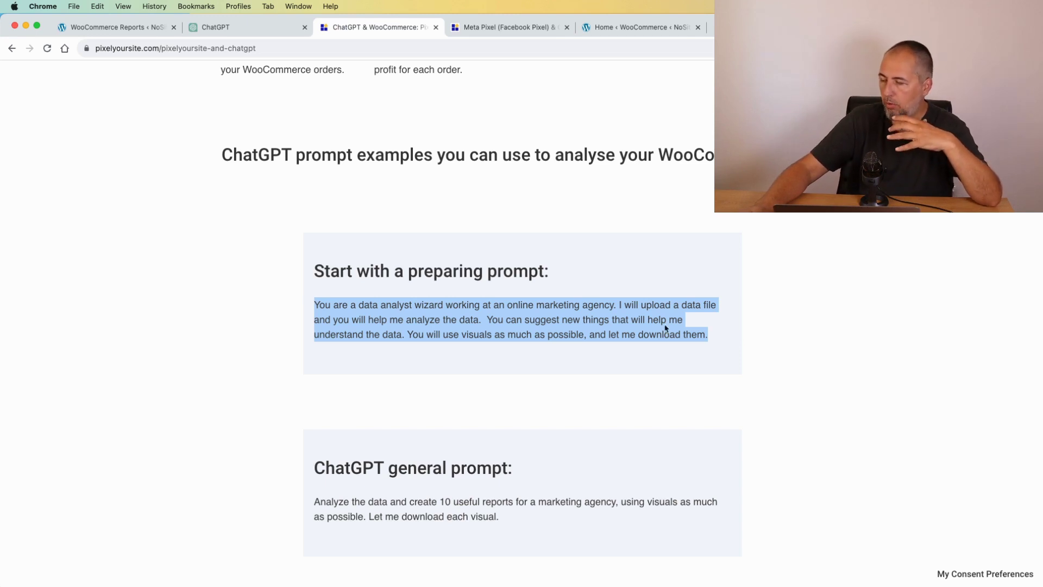
right_click(546, 319)
left_click(559, 342)
- Paste the data-analyst preparing prompt into the empty chat and send it
left_click(230, 27)
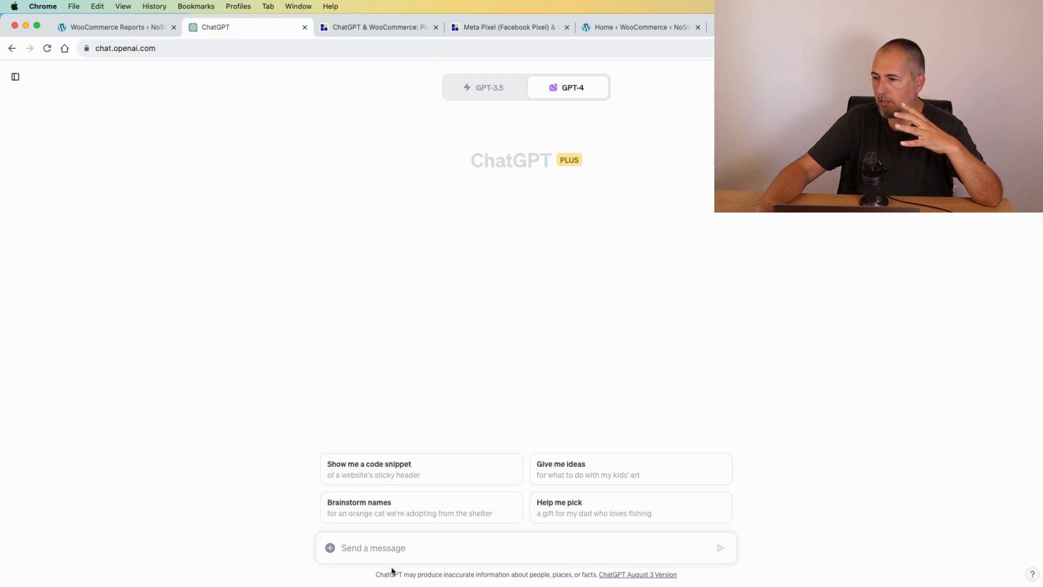
right_click(392, 545)
left_click(409, 489)
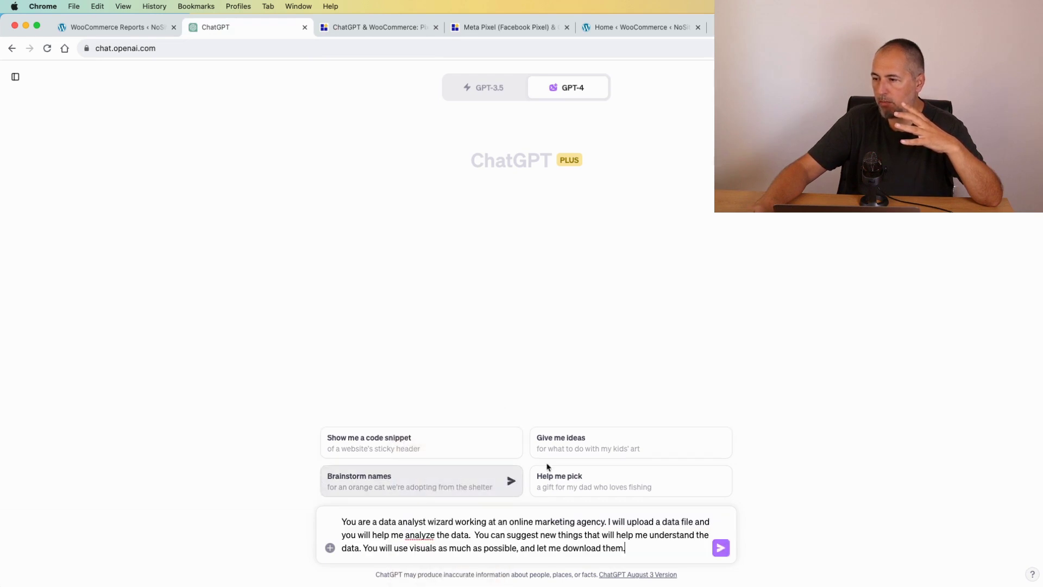
left_click(723, 552)
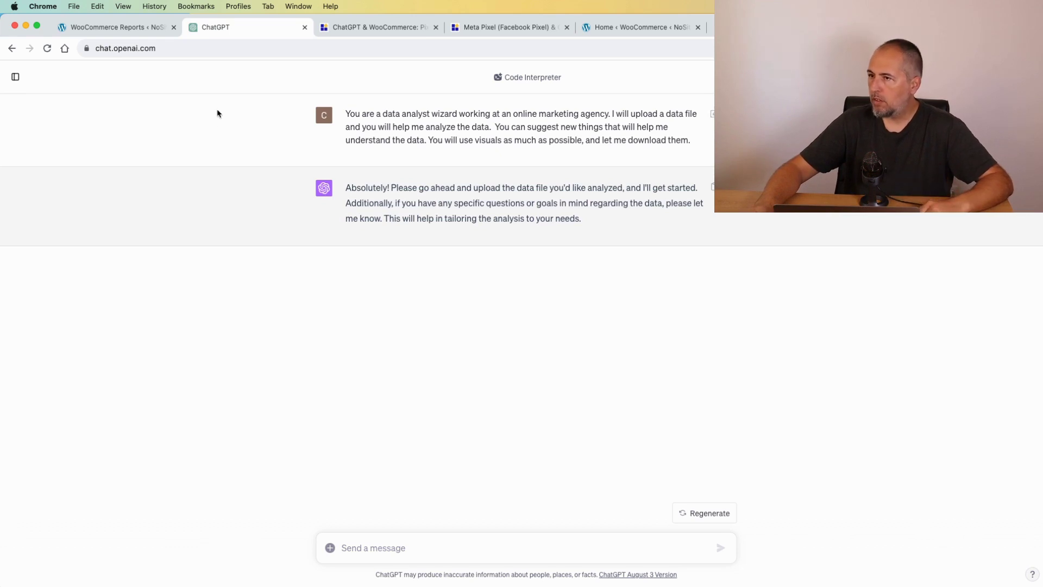
- Upload the newest WooCommerce orders CSV from Downloads and send it for analysis
left_click(331, 547)
left_click(263, 239)
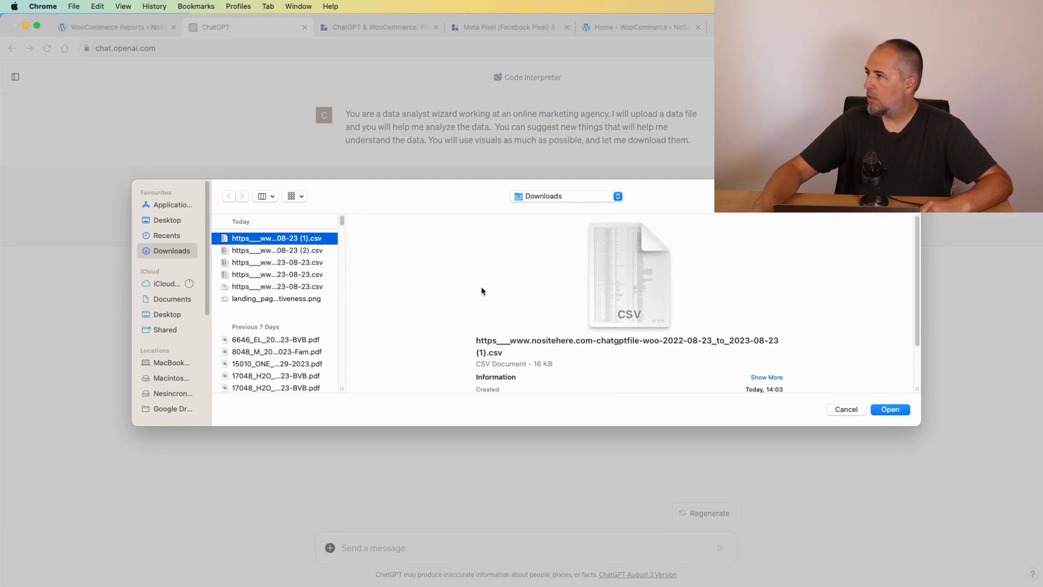
left_click(891, 409)
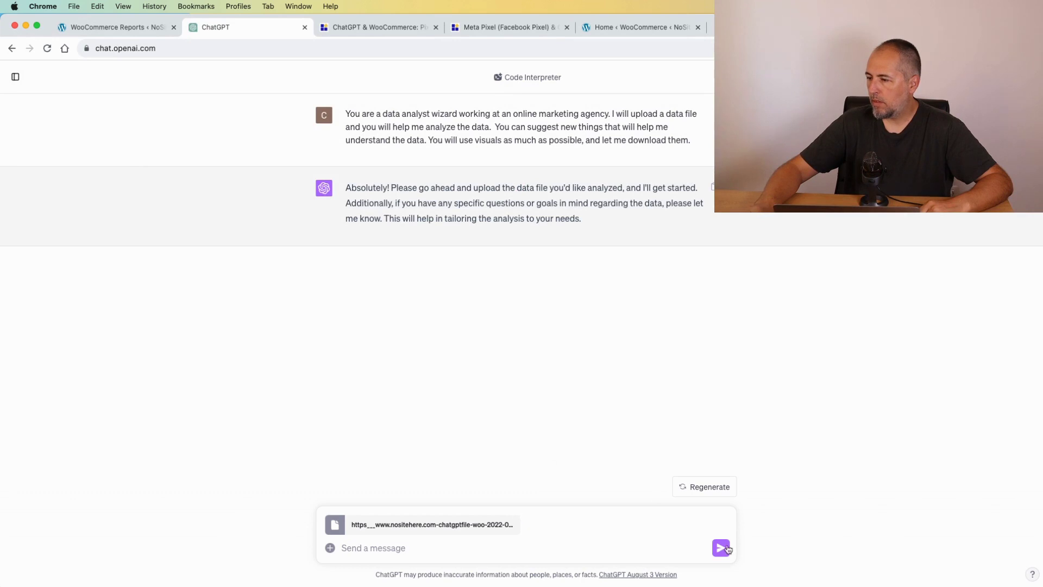
left_click(727, 549)
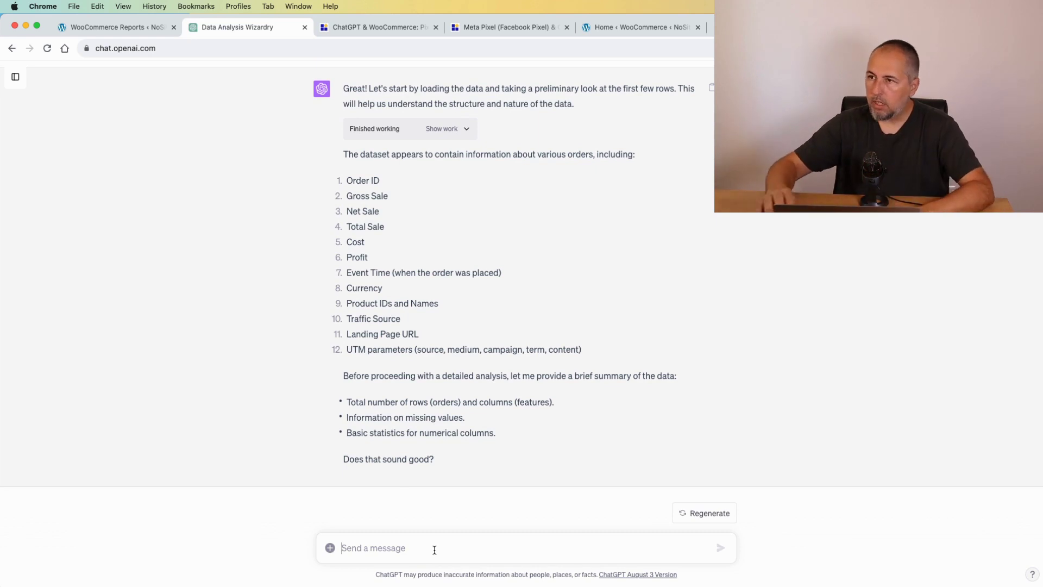
- Copy the example question "What is the best-performing campaign?" from the prompts article
left_click(386, 28)
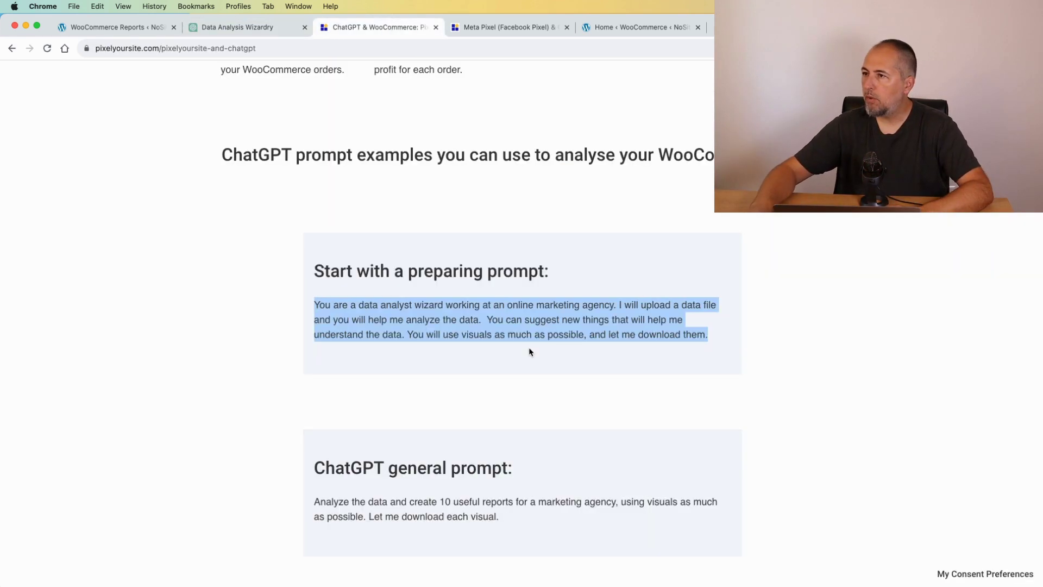
left_click(502, 378)
scroll(502, 379, "down", 15)
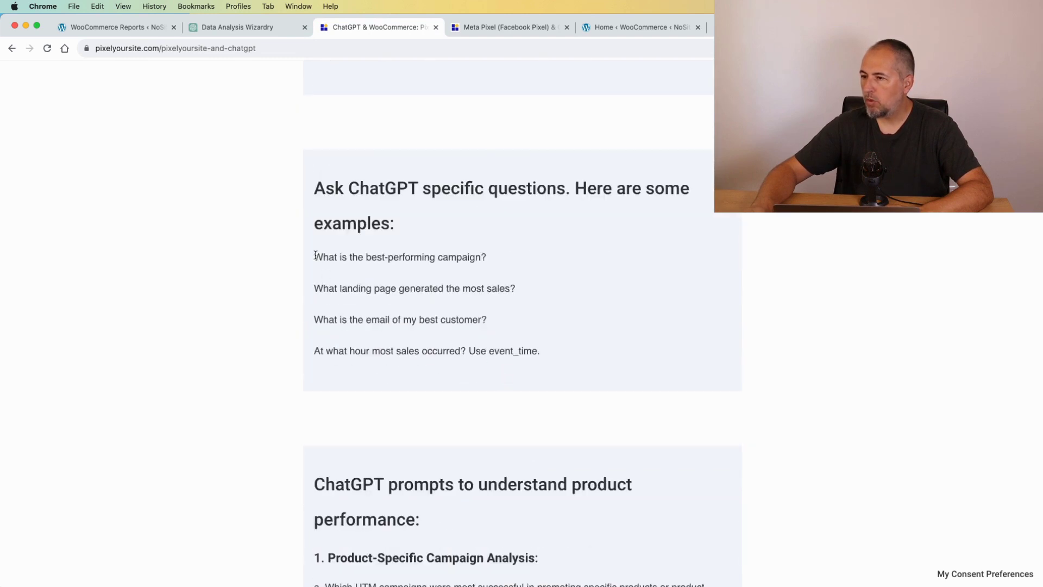
left_click_drag(314, 256, 518, 270)
right_click(422, 260)
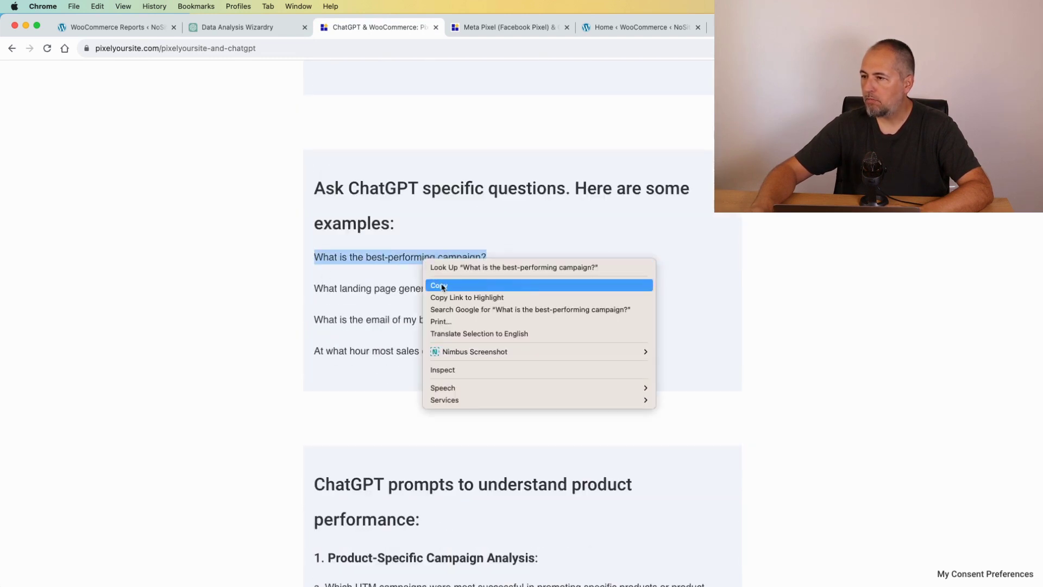
left_click(442, 287)
- Ask ChatGPT the best-performing campaign question, getting MyCamp3 with £1562 total sales
left_click(235, 28)
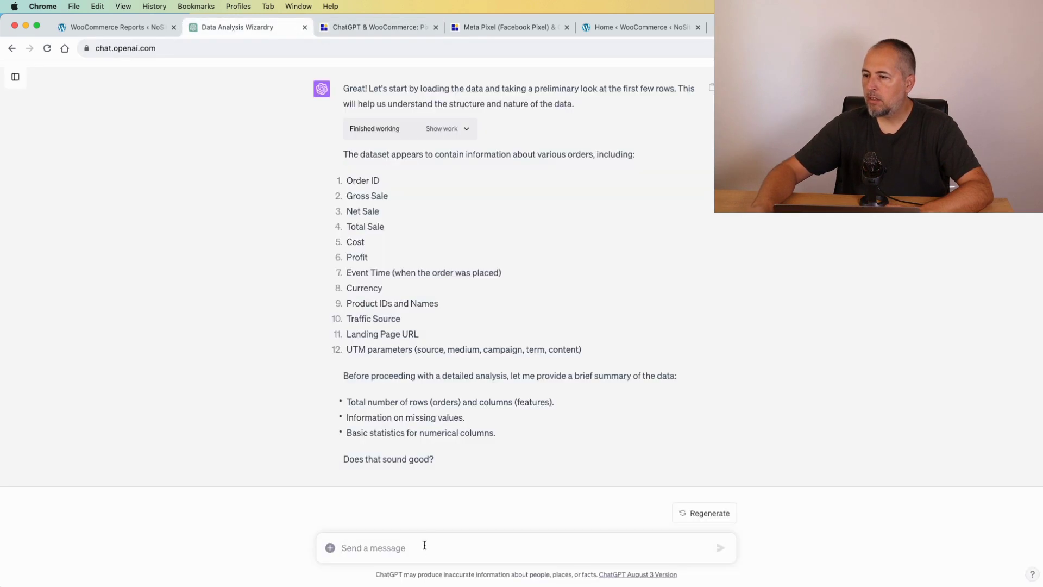
right_click(422, 552)
left_click(439, 490)
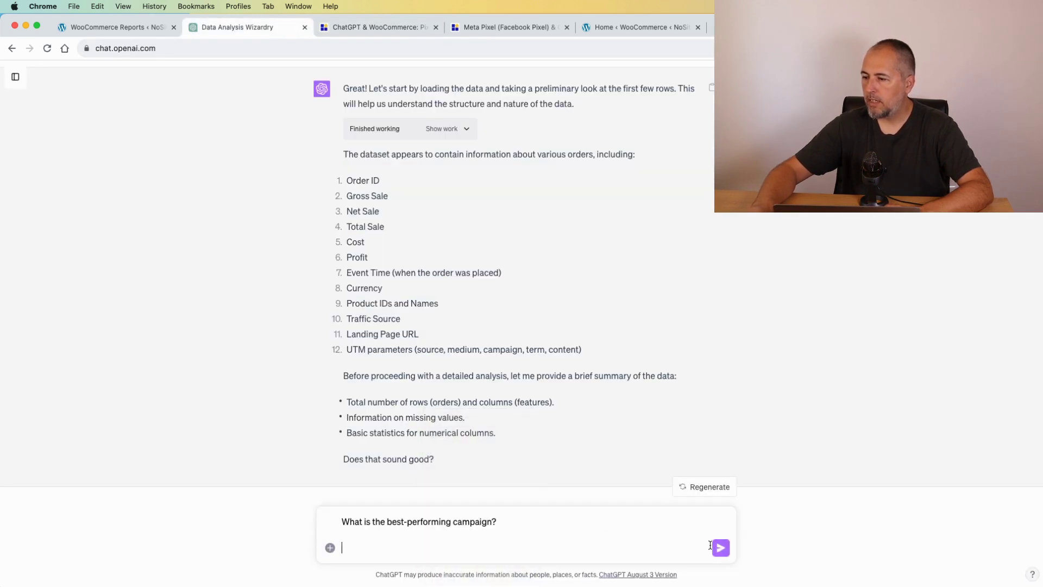
left_click(721, 549)
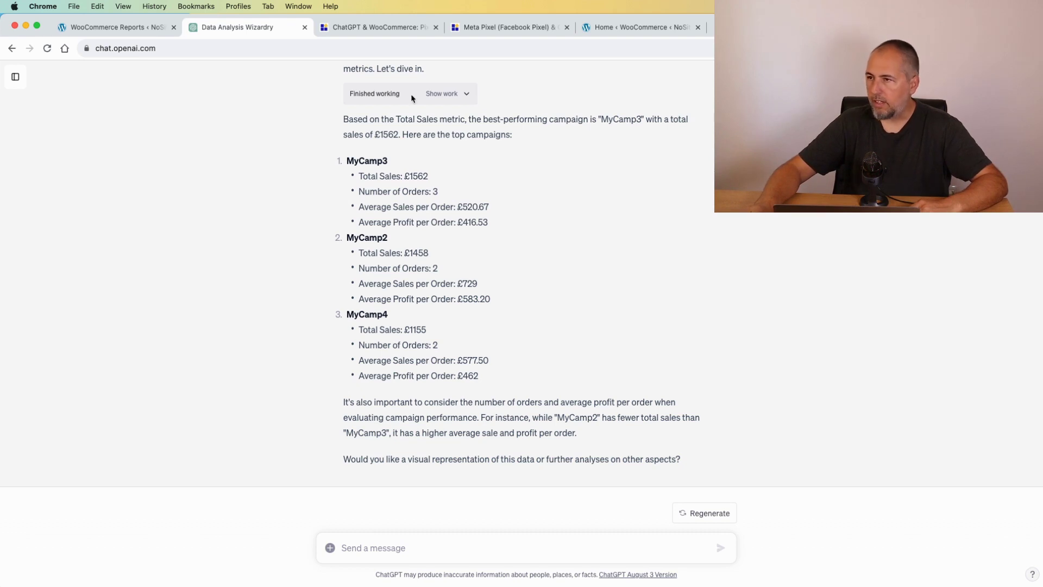
left_click(375, 27)
- Select "How do different traffic sources perform with various landing pages?" in the traffic-source prompts
left_click(768, 369)
scroll(768, 370, "down", 10)
scroll(771, 415, "down", 6)
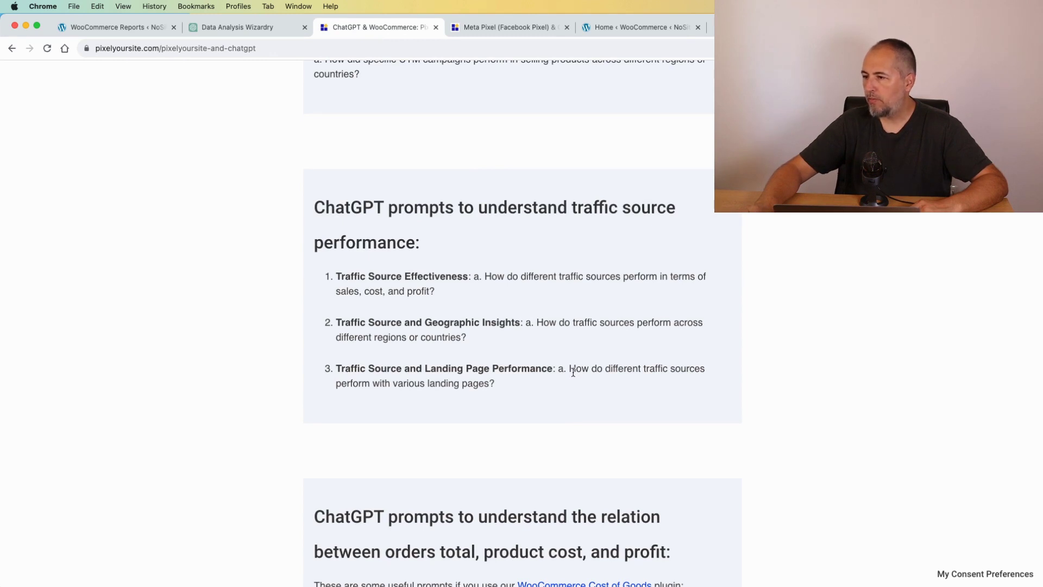
left_click_drag(569, 371, 570, 389)
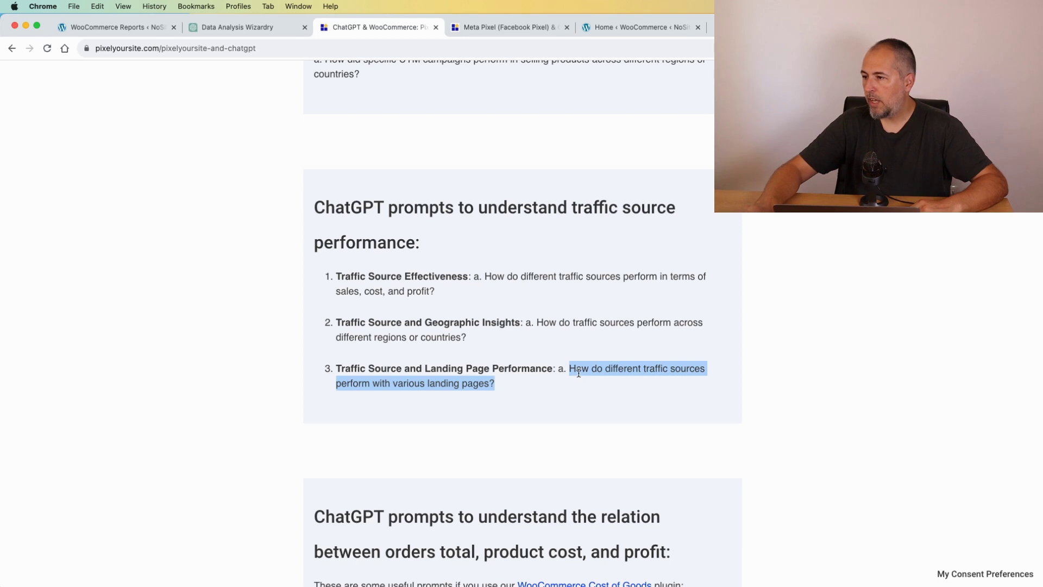
- Copy the landing-page question into ChatGPT and send it for per-source sales, orders and profit
right_click(577, 375)
left_click(592, 398)
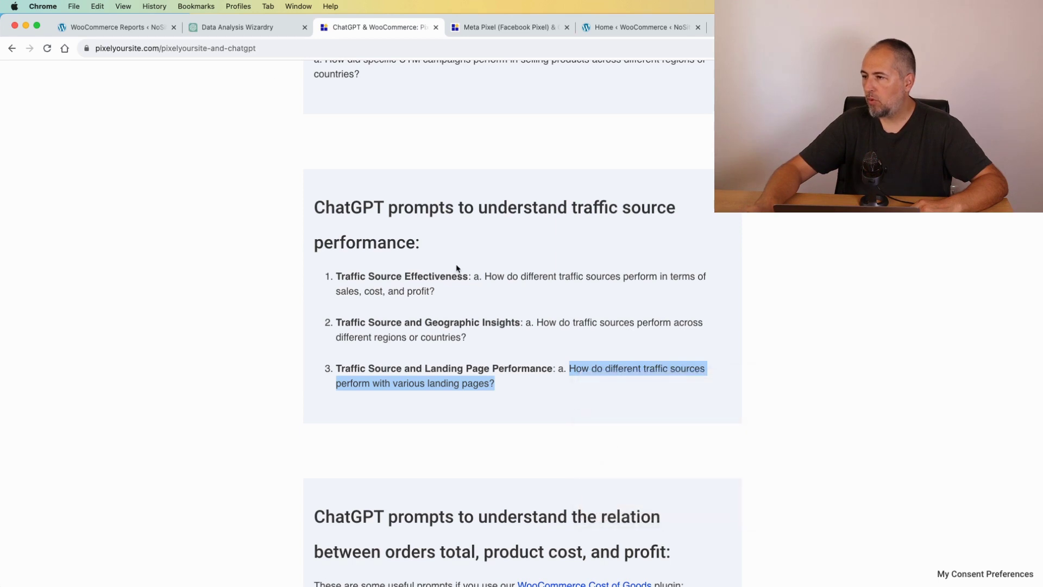
left_click(231, 30)
right_click(402, 560)
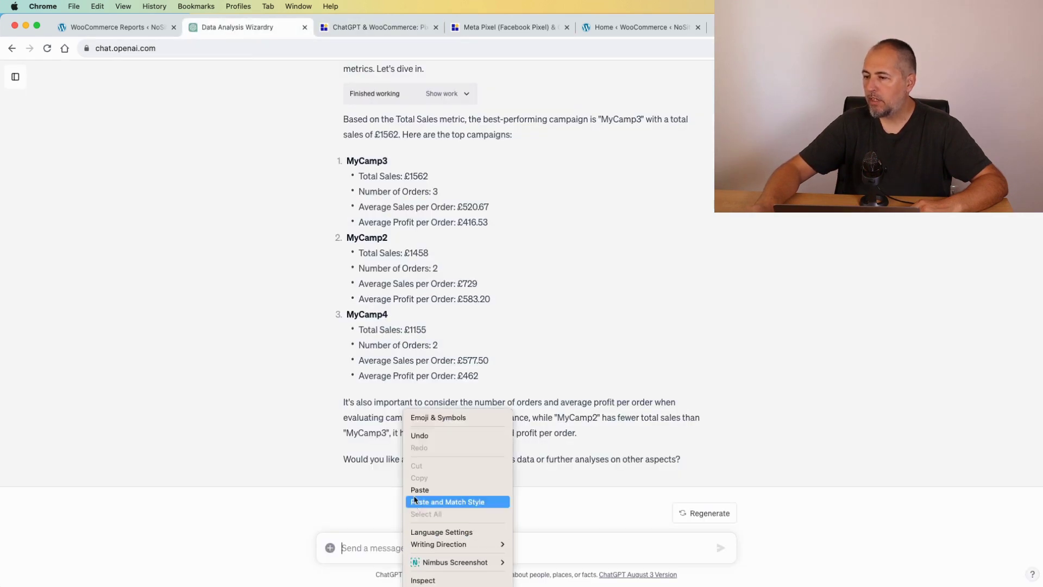
left_click(412, 490)
left_click(720, 552)
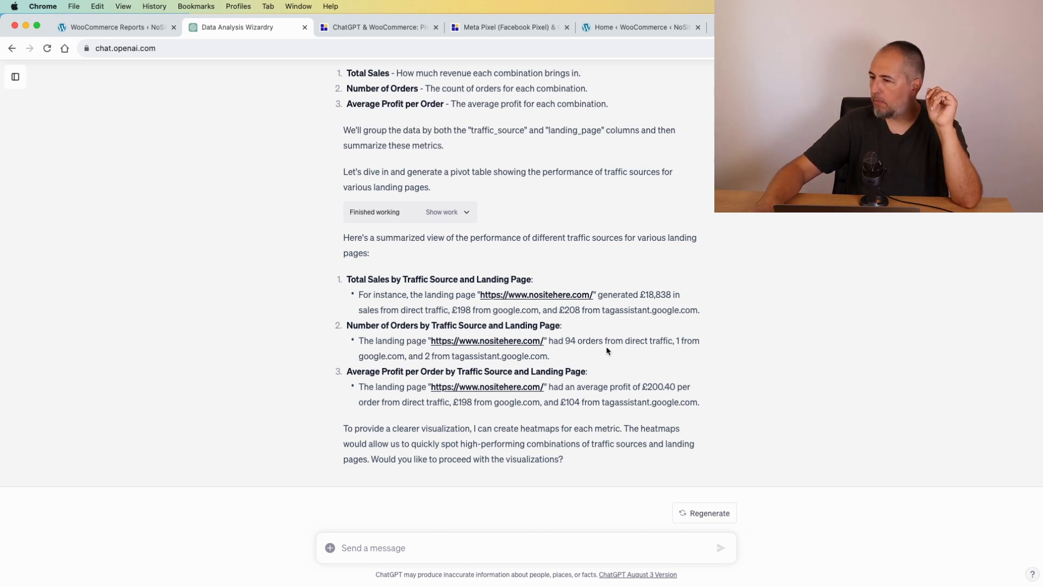
- Go back to the prompts article, clear its highlighted question, then move to the pixelyoursite.com home page
left_click(368, 30)
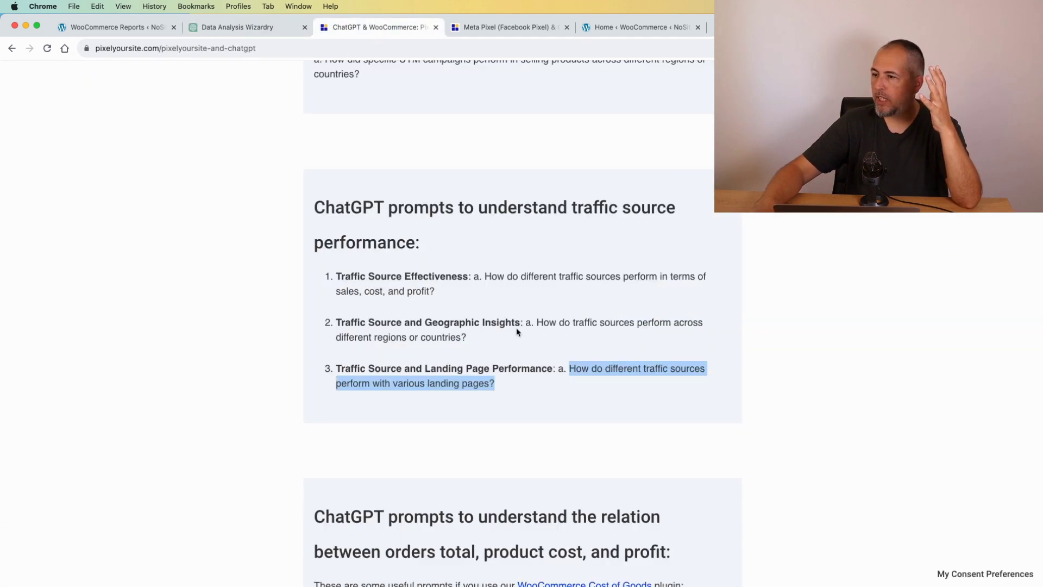
left_click(763, 419)
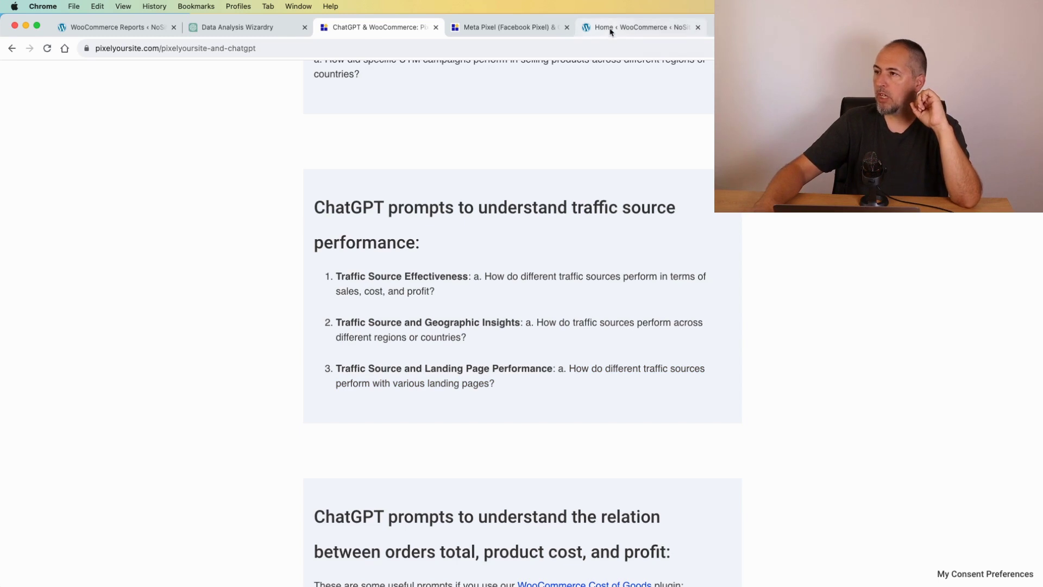
left_click(474, 28)
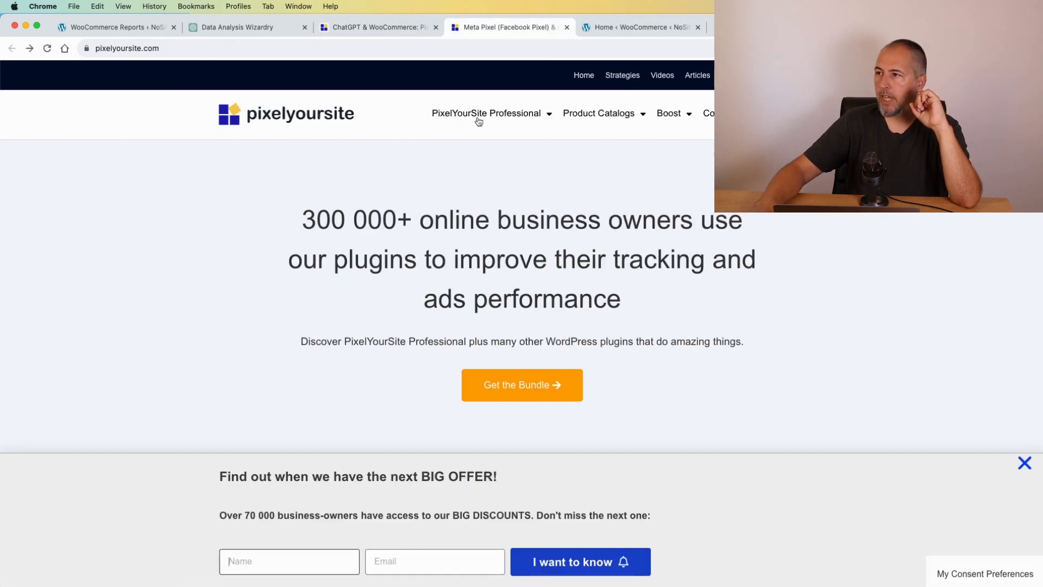
scroll(409, 293, "down", 20)
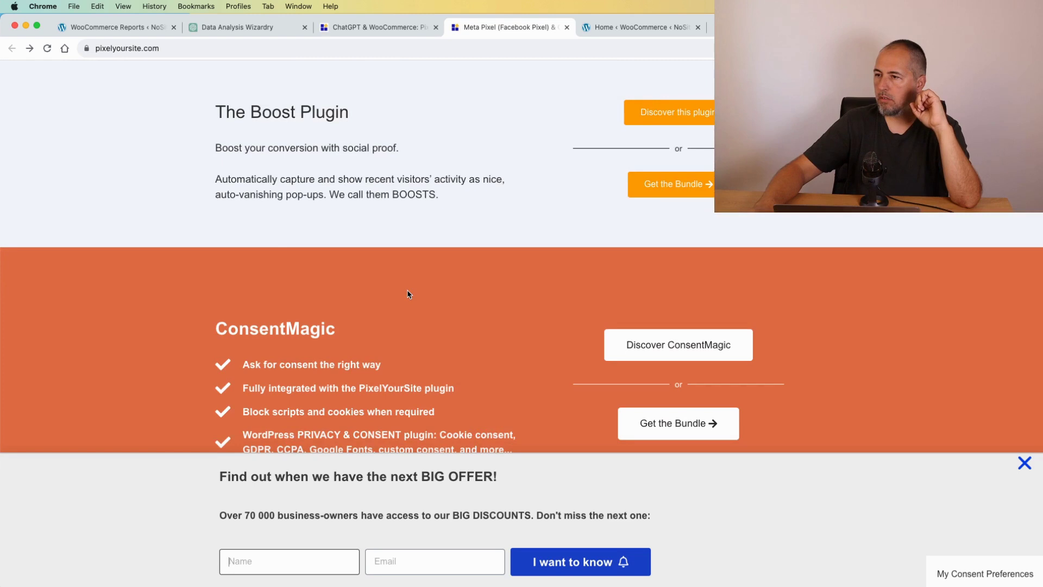
scroll(409, 295, "up", 5)
- Look through the WooCommerce Cost of Goods plugin page, then bring up the WooCommerce admin Home showing 210 orders
left_click(315, 263)
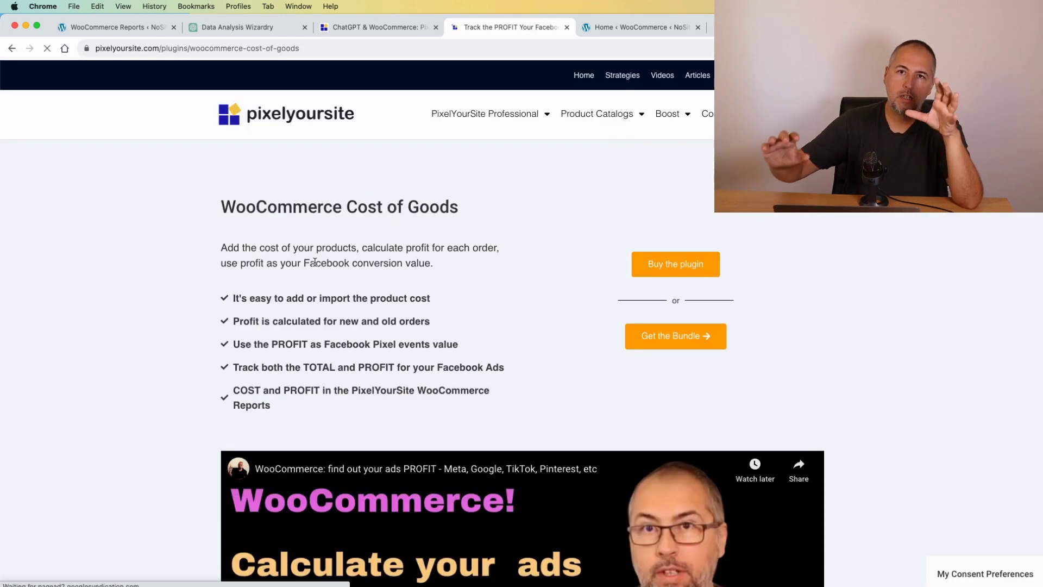
scroll(553, 363, "down", 5)
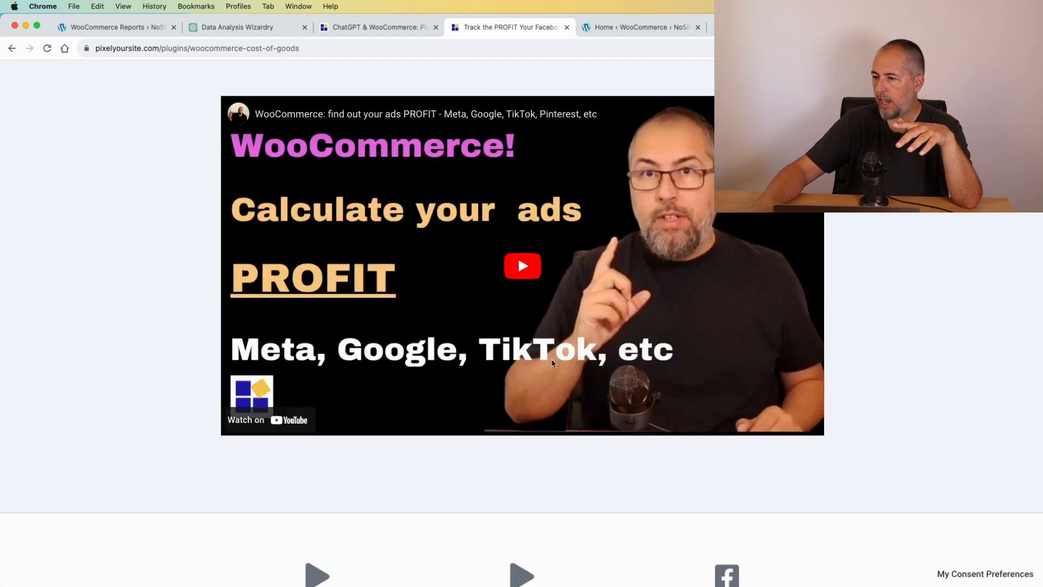
scroll(857, 333, "up", 5)
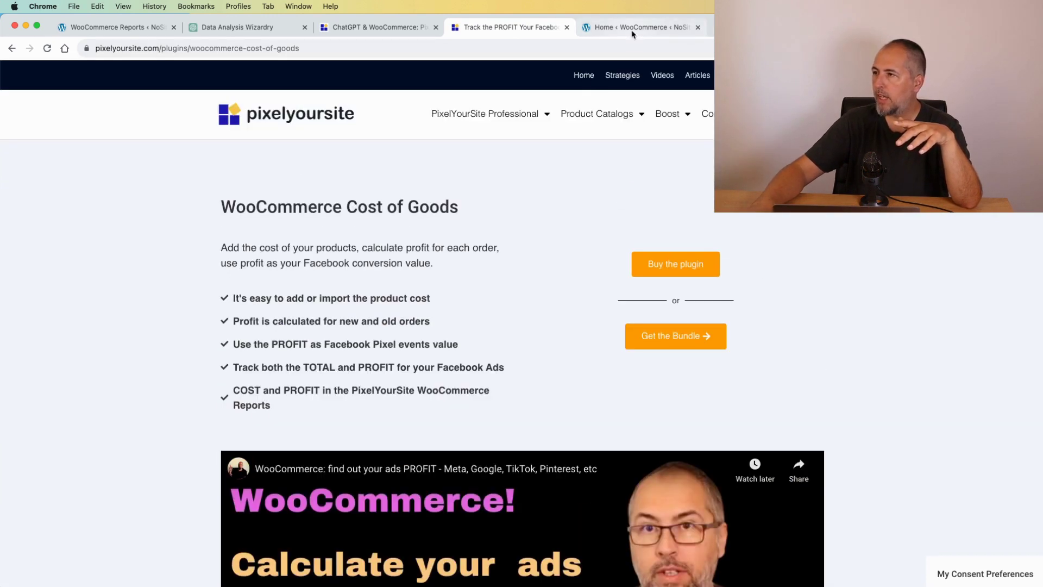
left_click(632, 30)
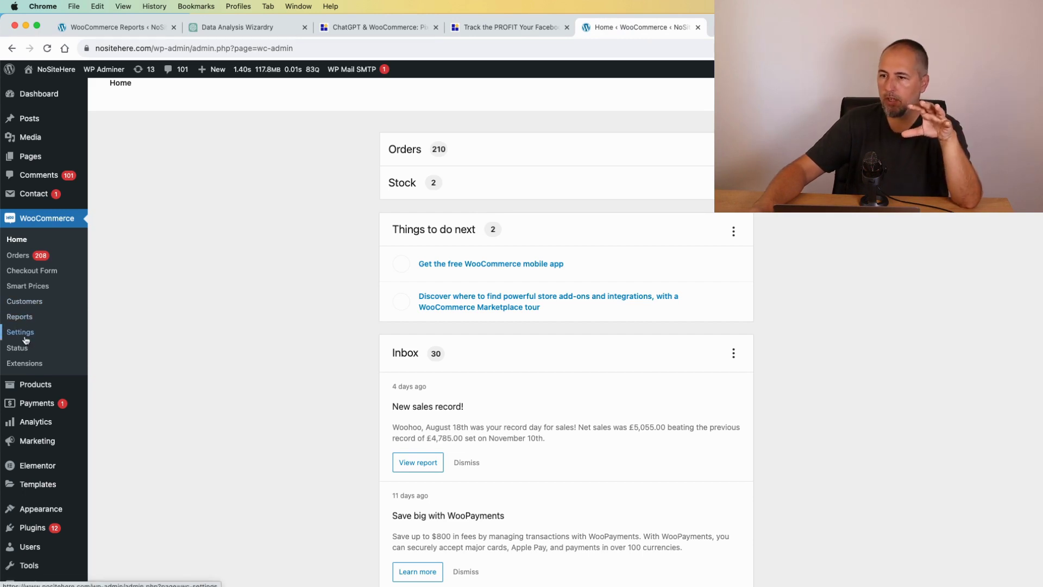
- Show WooCommerce's Cost of Goods by PixelYourSite settings, with the 20 percent global cost rule
left_click(36, 331)
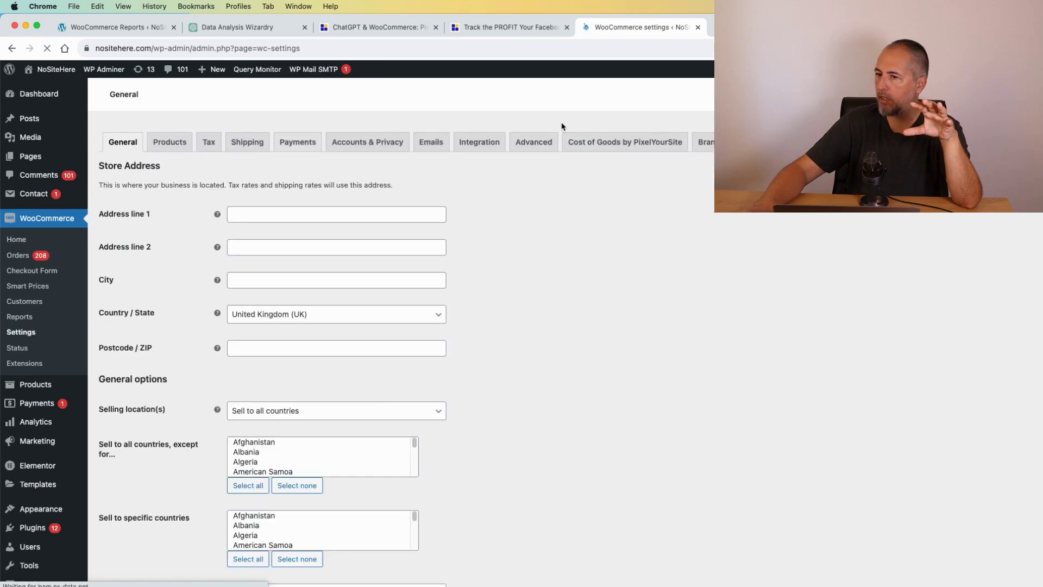
left_click(640, 142)
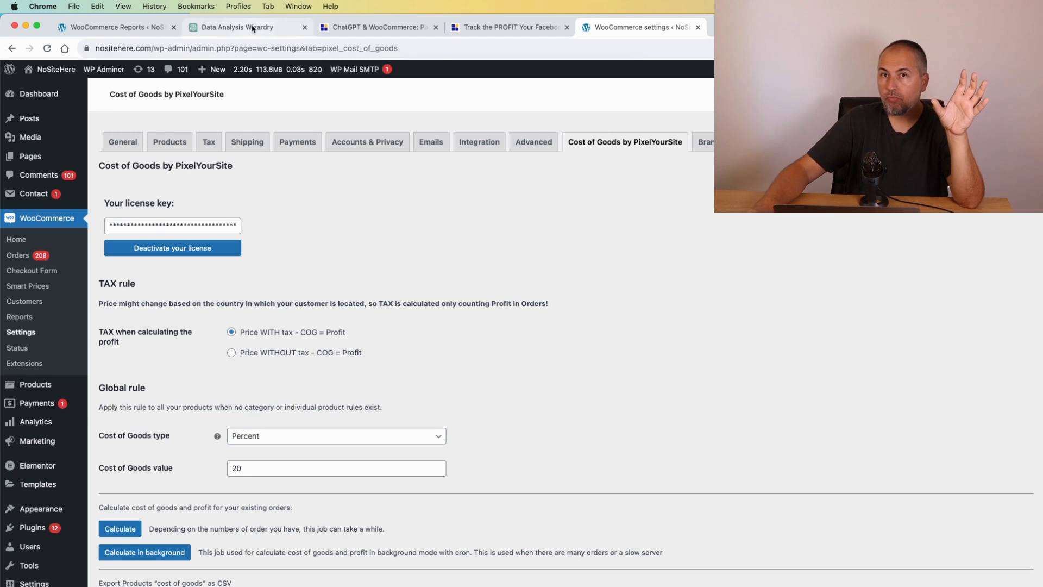
- Scroll the ChatGPT prompts article to the 'Ask ChatGPT to find something interesting in your data' section
left_click(397, 34)
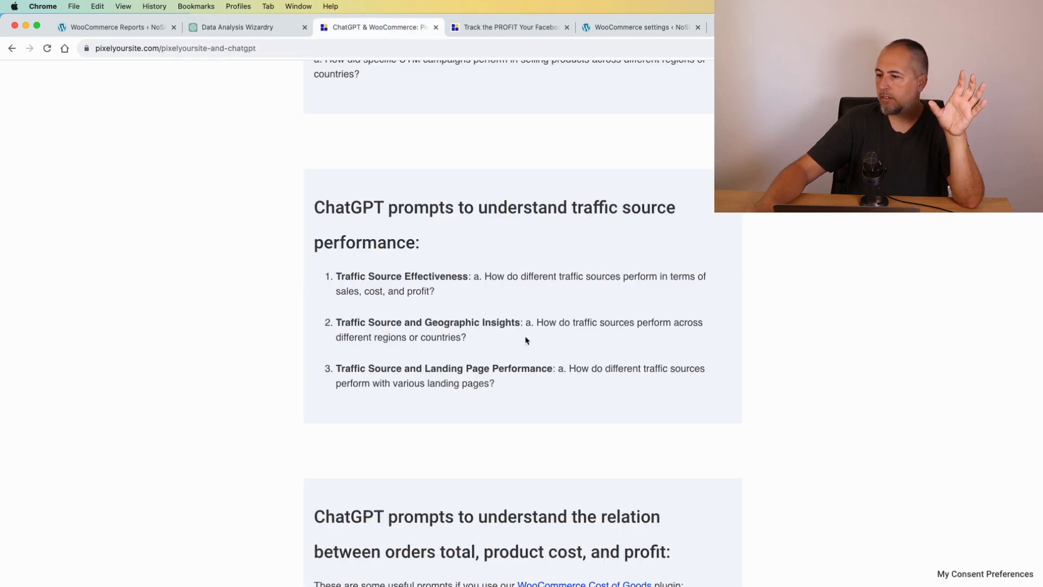
scroll(526, 341, "down", 6)
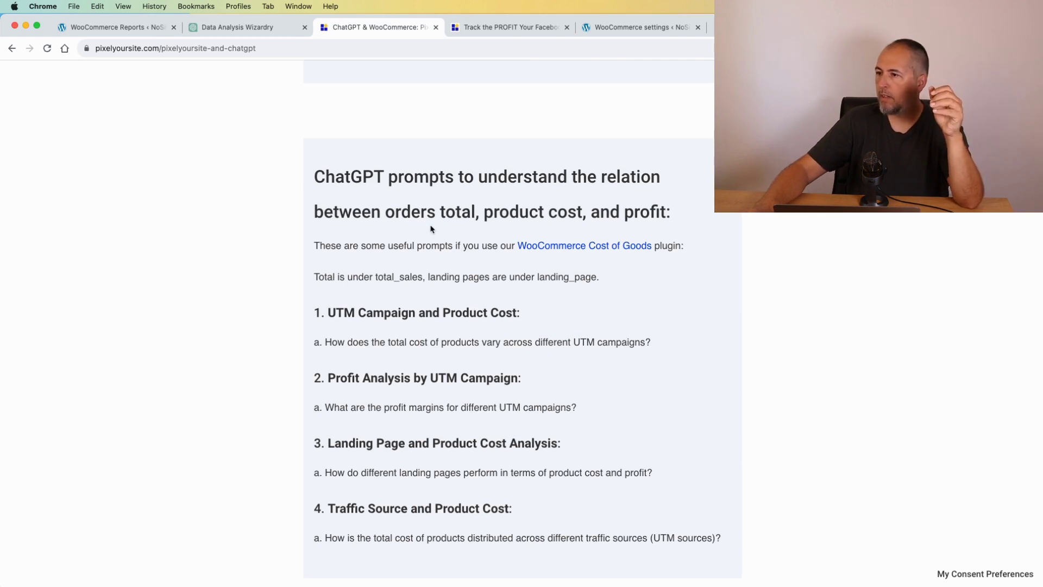
scroll(431, 228, "up", 10)
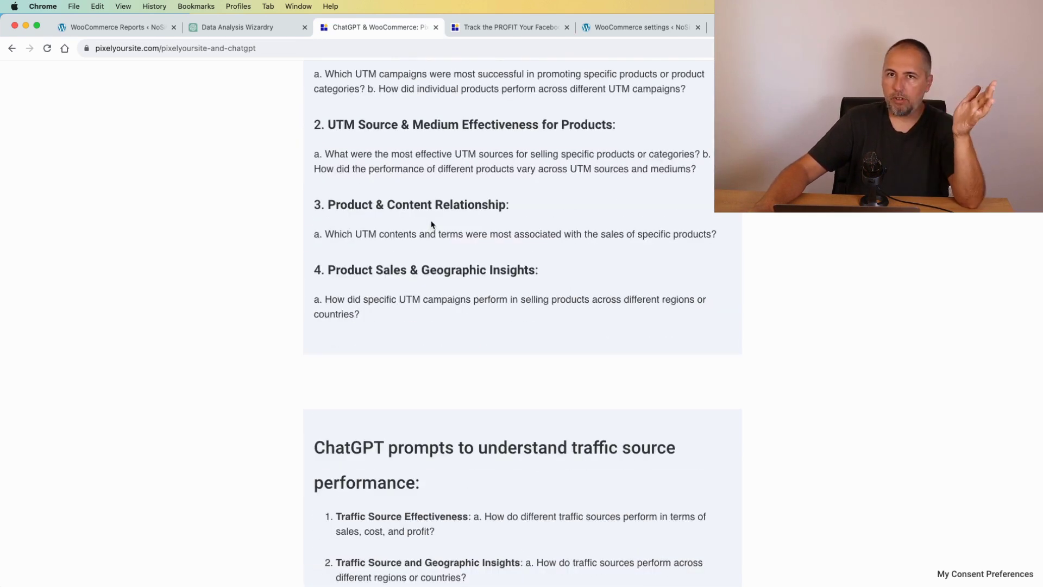
scroll(432, 224, "up", 2)
scroll(432, 224, "down", 15)
scroll(432, 225, "up", 4)
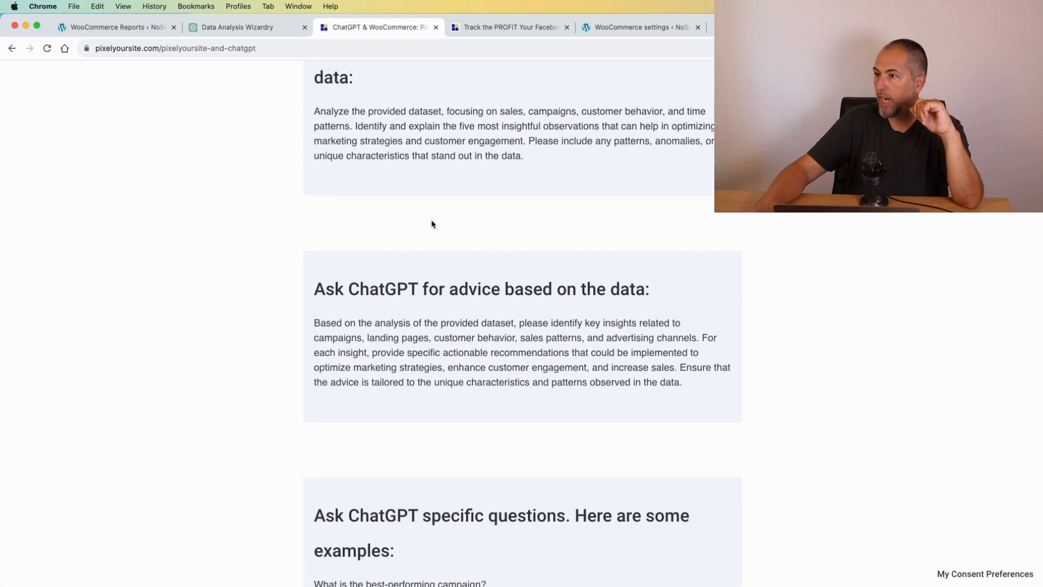
scroll(432, 224, "up", 3)
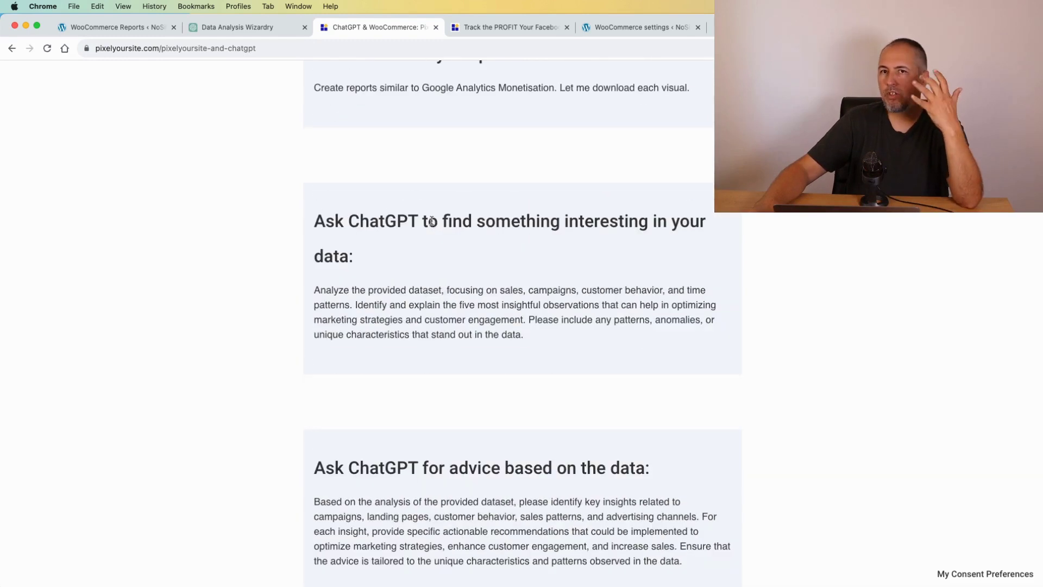
scroll(430, 221, "up", 6)
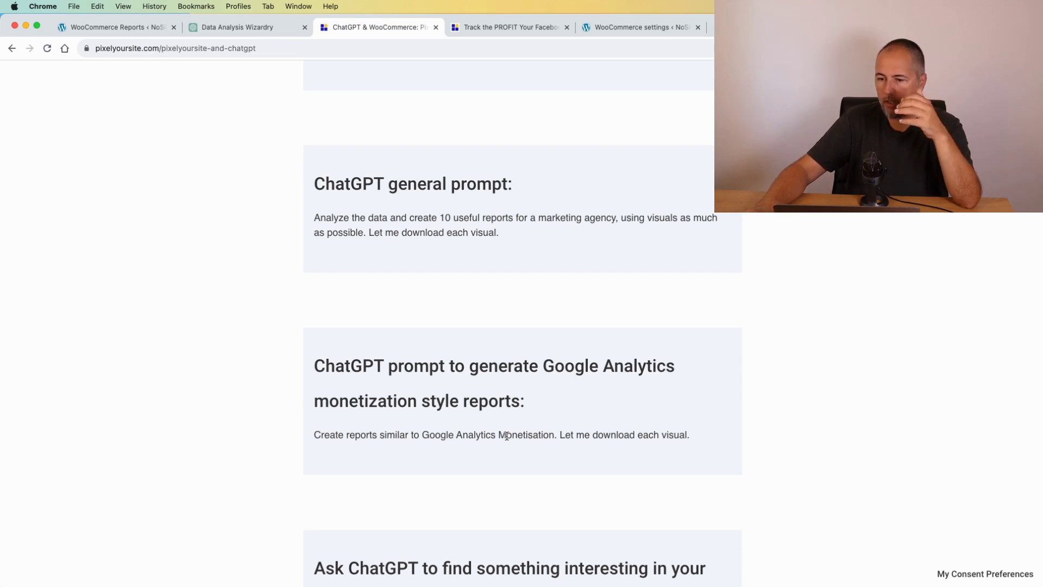
scroll(492, 361, "up", 2)
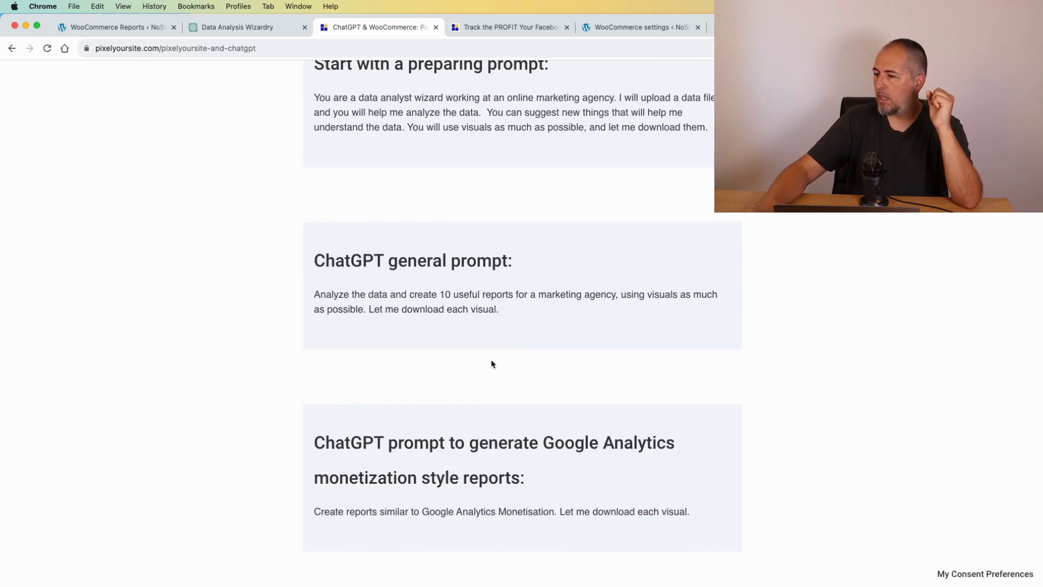
scroll(491, 363, "down", 5)
scroll(491, 363, "down", 3)
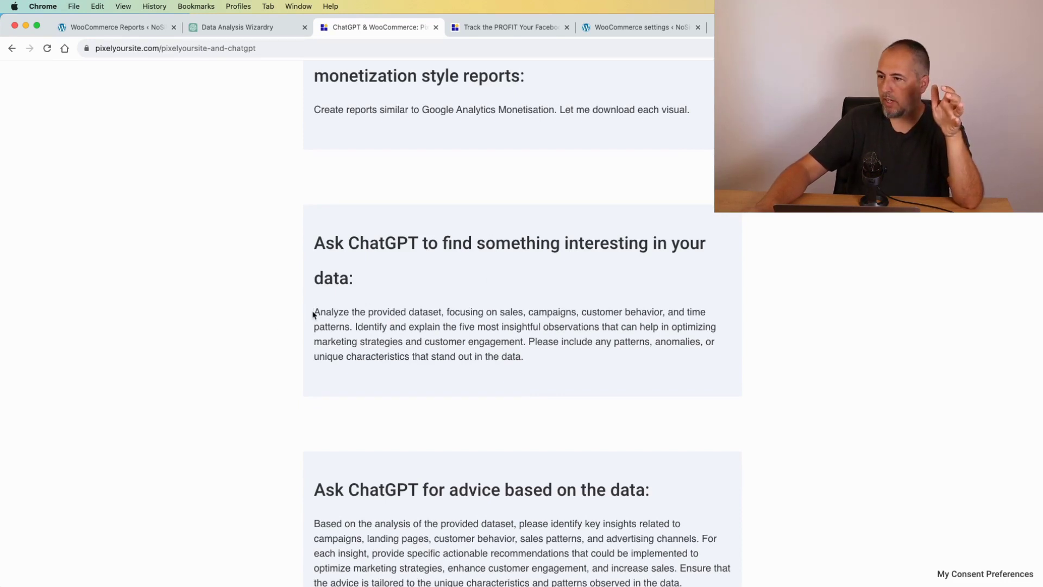
- Copy the article's 'Analyze the provided dataset…' prompt and send it in the ChatGPT conversation
left_click_drag(312, 314, 574, 357)
key("super+c")
right_click(503, 339)
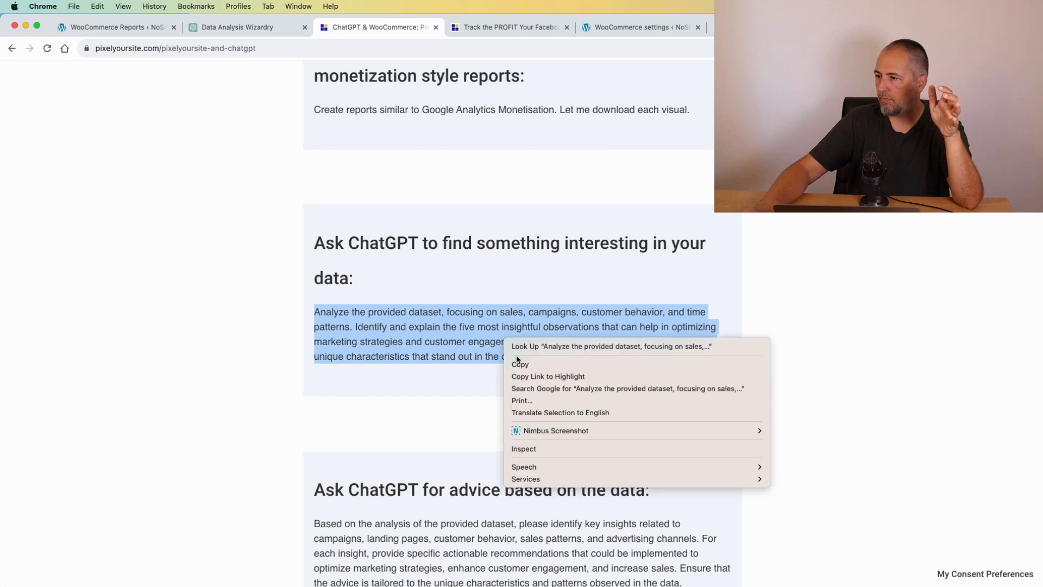
left_click(519, 364)
left_click(228, 28)
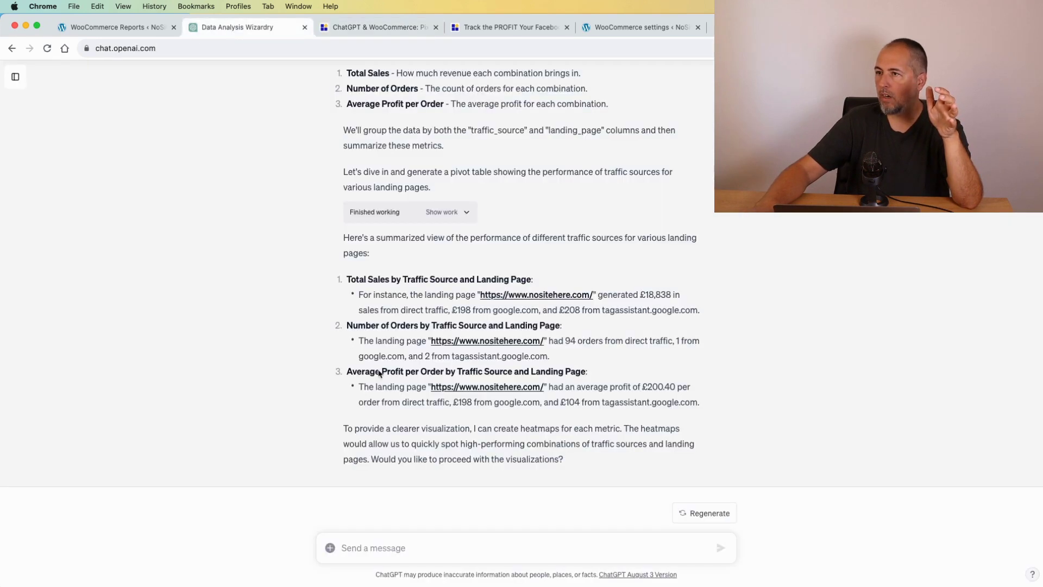
right_click(409, 549)
left_click(429, 490)
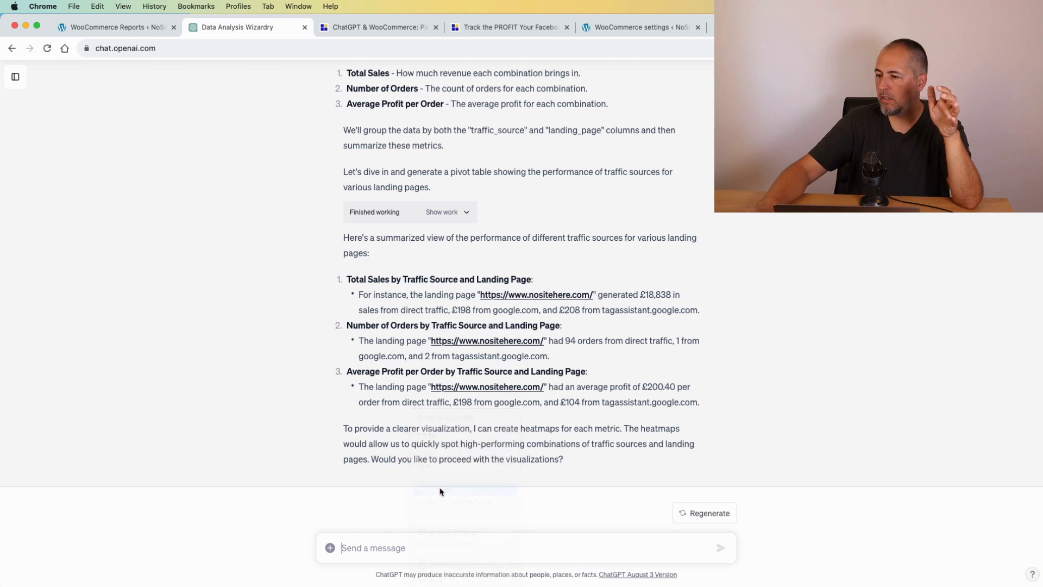
key("Return")
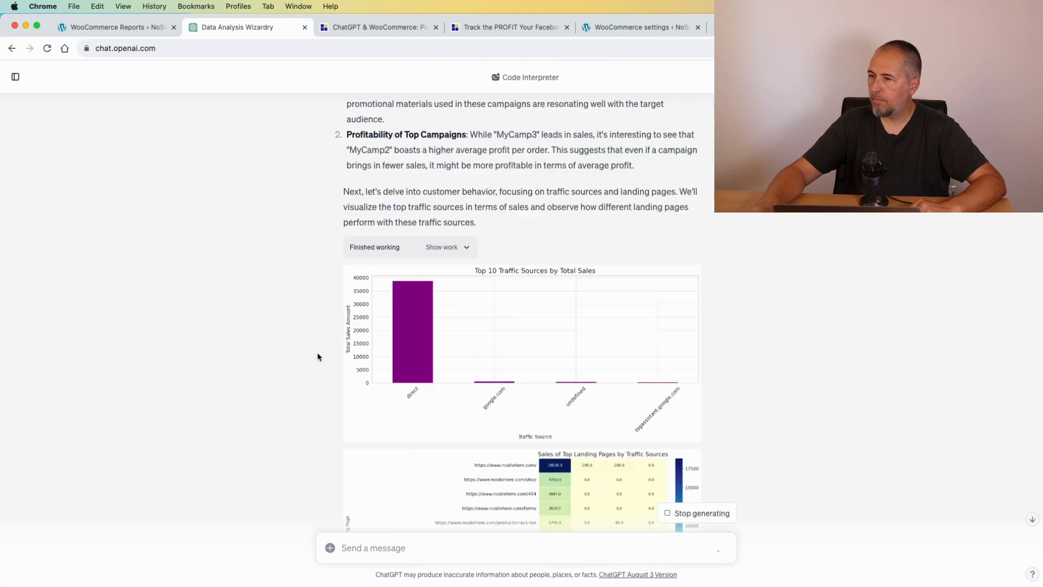
- Review ChatGPT's observations on direct traffic and landing pages, then go back to the prompts article
scroll(318, 357, "up", 15)
scroll(318, 357, "up", 10)
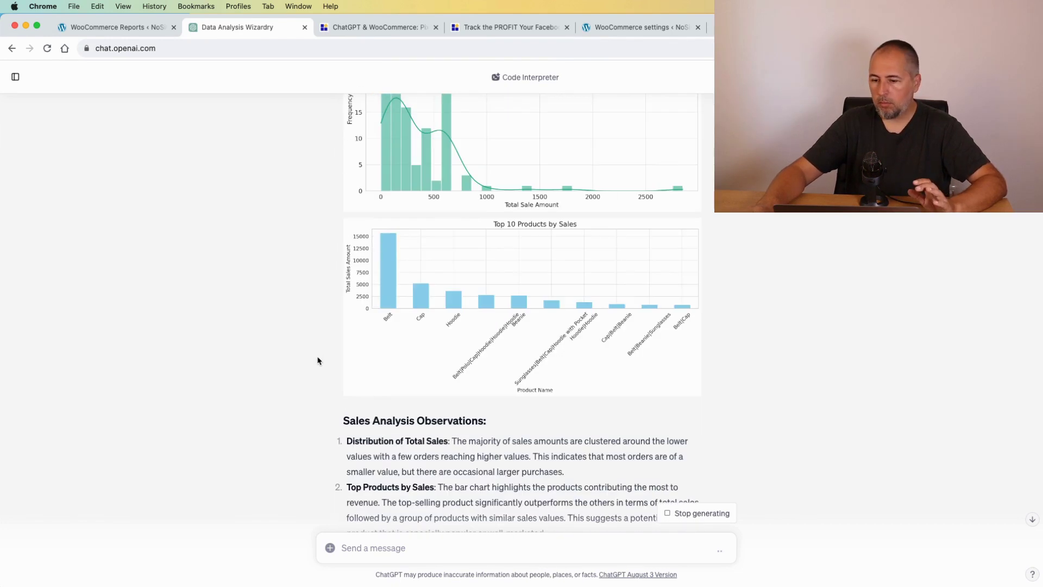
scroll(318, 361, "up", 1)
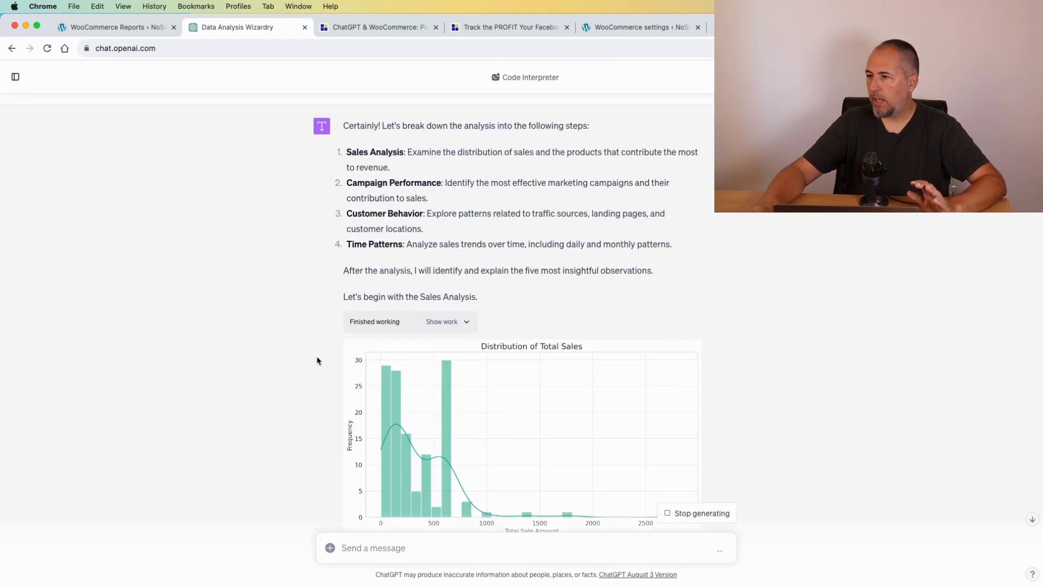
scroll(317, 363, "down", 10)
scroll(316, 363, "down", 8)
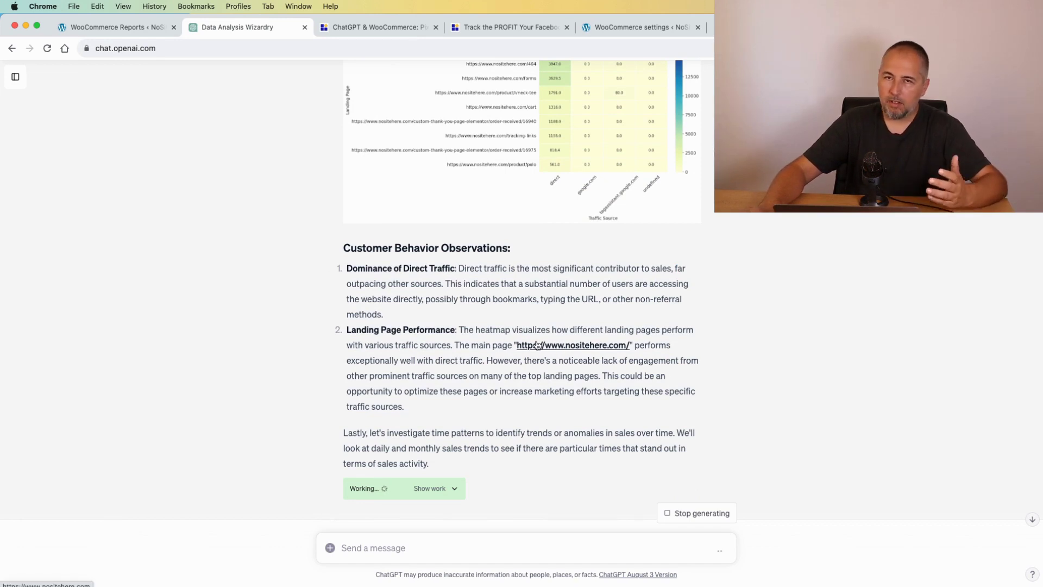
scroll(448, 354, "down", 2)
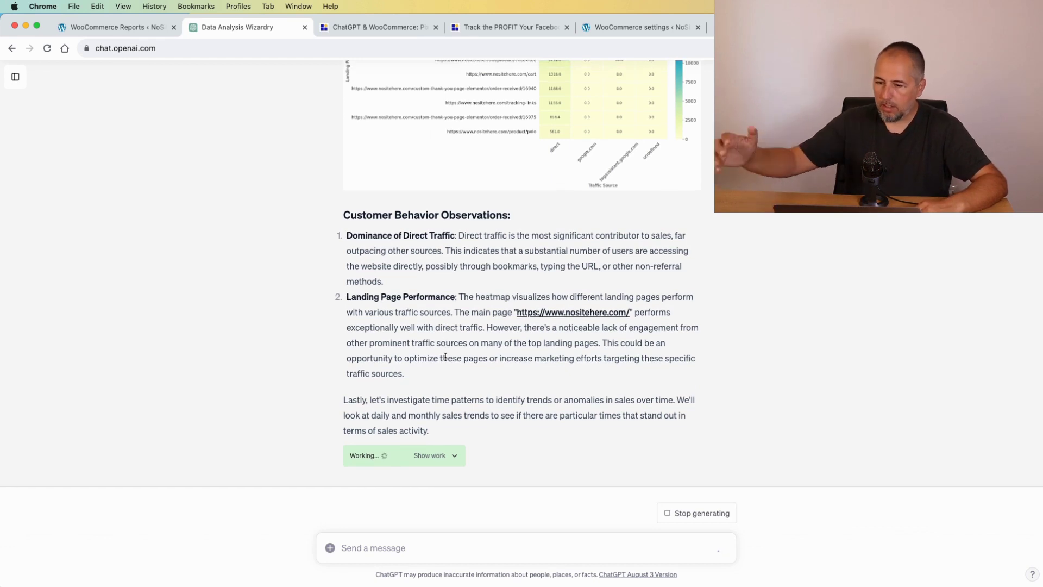
left_click(357, 28)
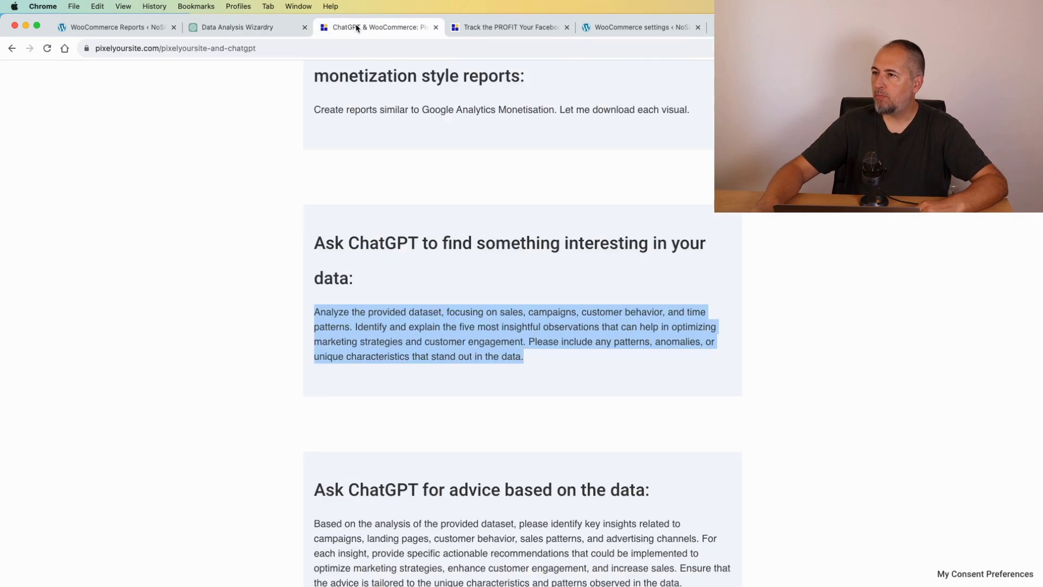
- Bring the 'Ask ChatGPT for advice based on the data' paragraph into view, briefly selecting it
left_click(252, 335)
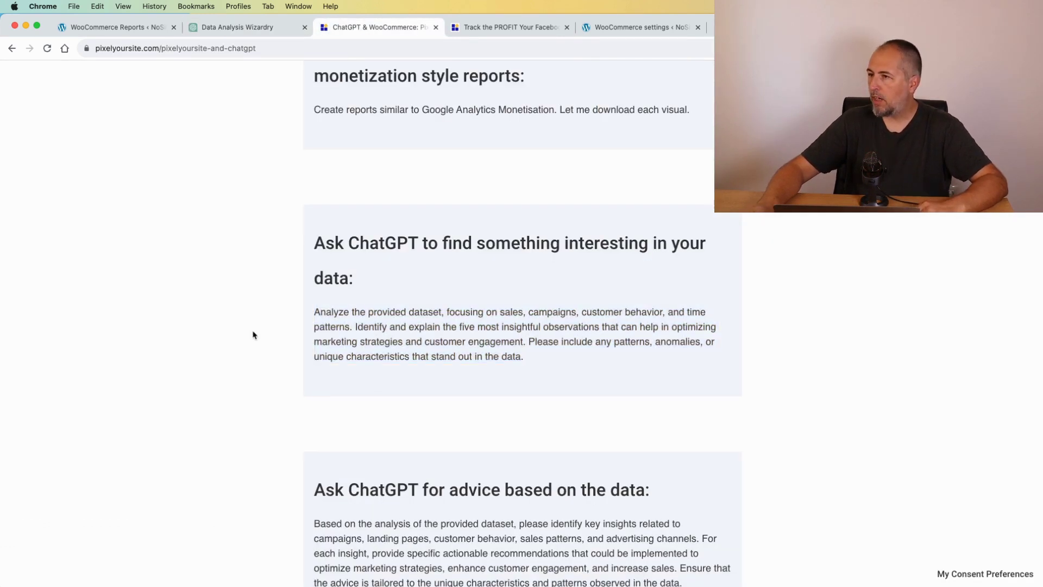
scroll(254, 334, "down", 5)
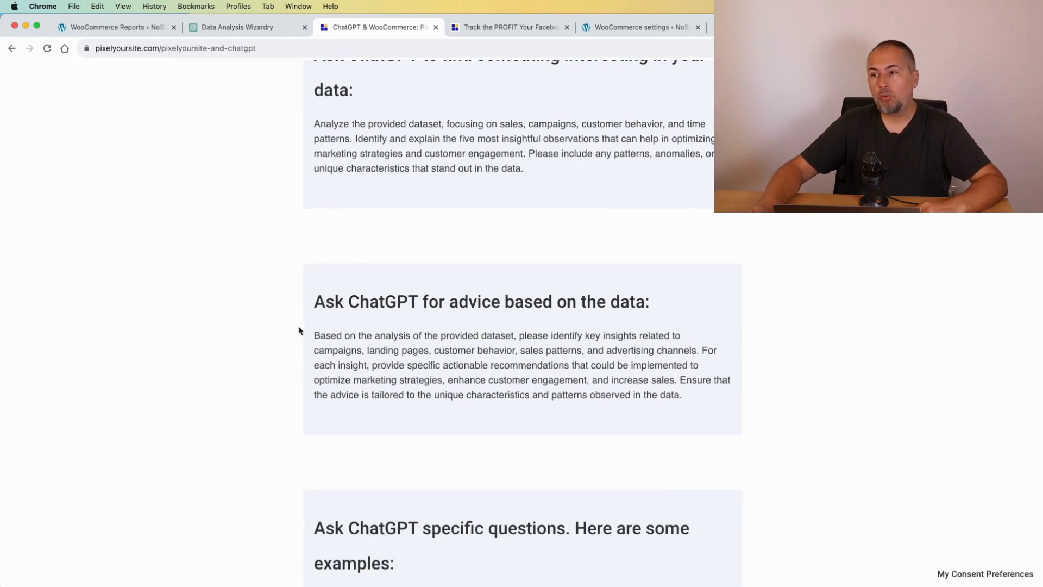
left_click_drag(314, 335, 701, 401)
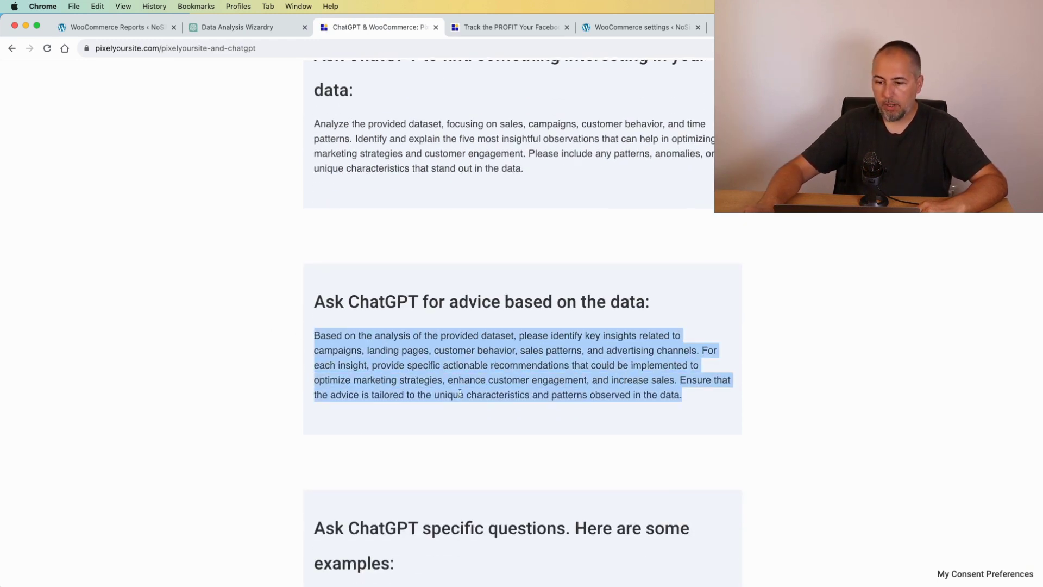
left_click(201, 350)
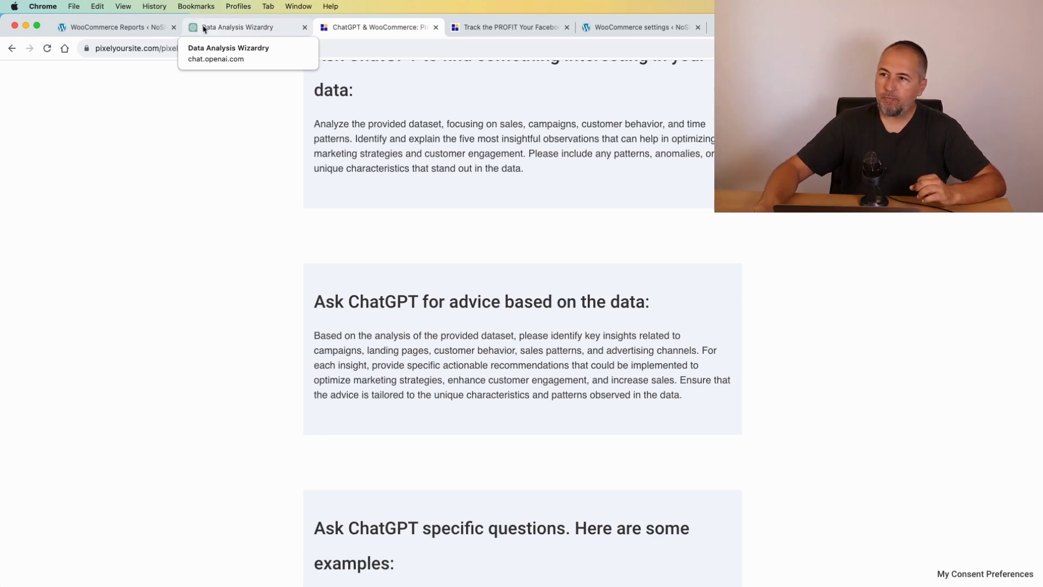
- Compare the WooCommerce Reports chart of 116 orders across 4 traffic sources with ChatGPT's top 5 insights
left_click(148, 33)
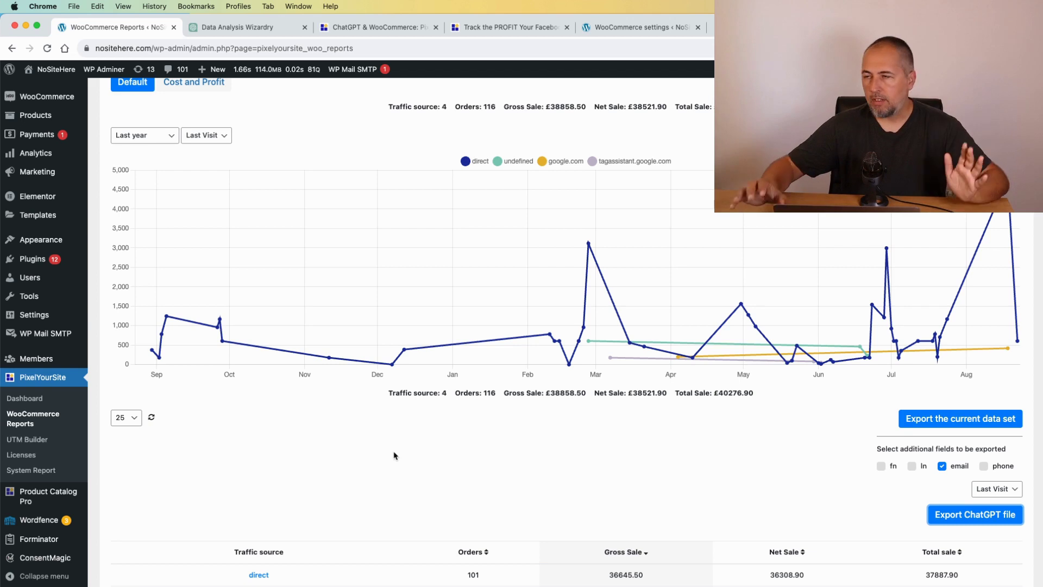
left_click(237, 26)
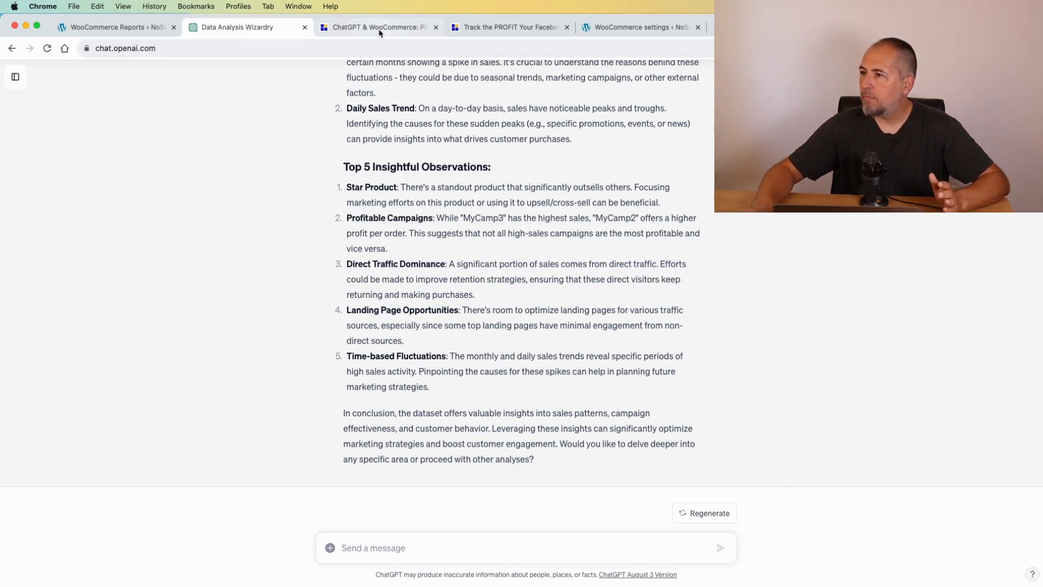
left_click(129, 34)
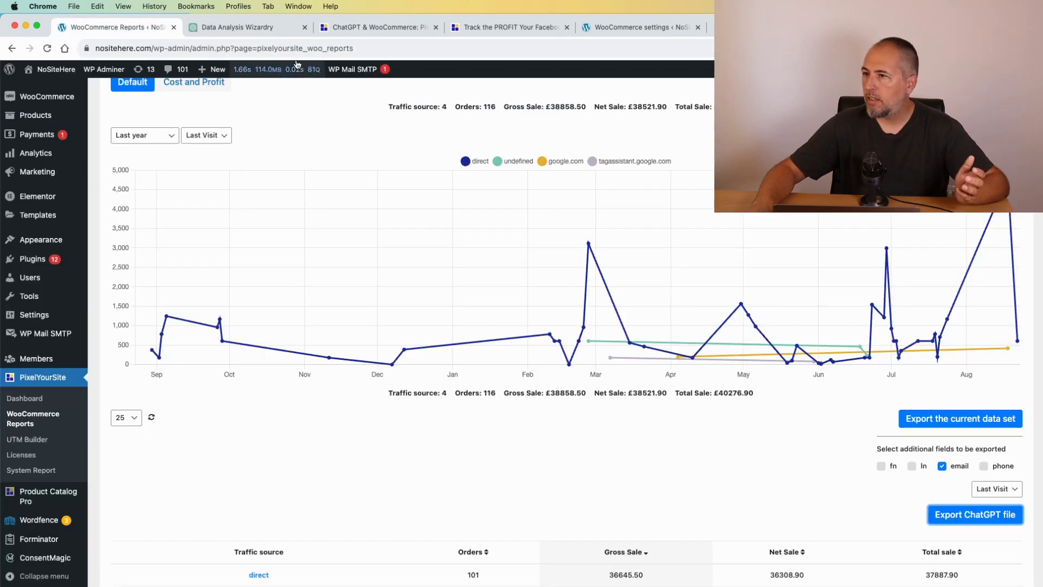
left_click(260, 34)
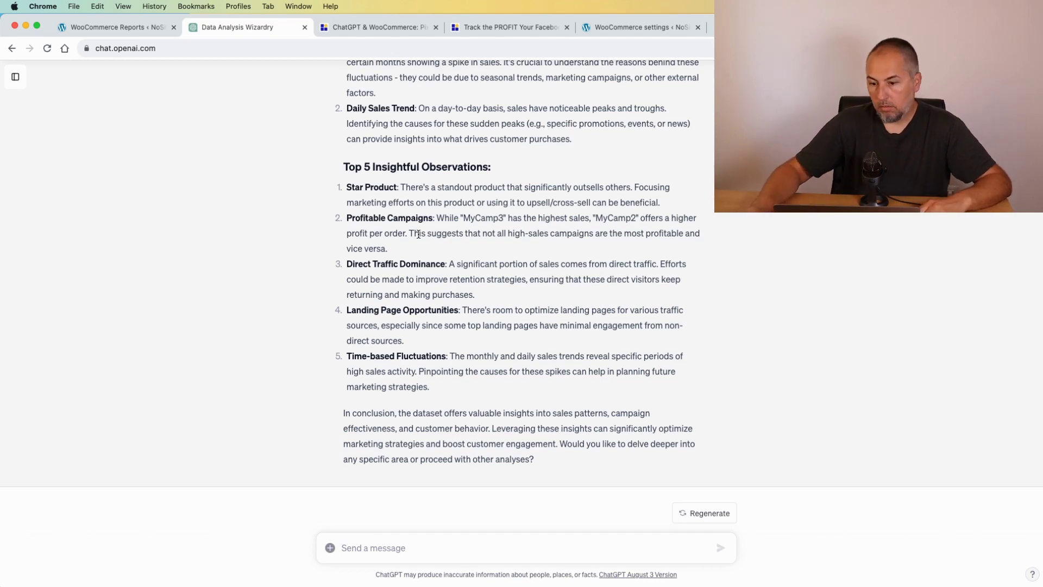
key("ctrl+shift+Tab")
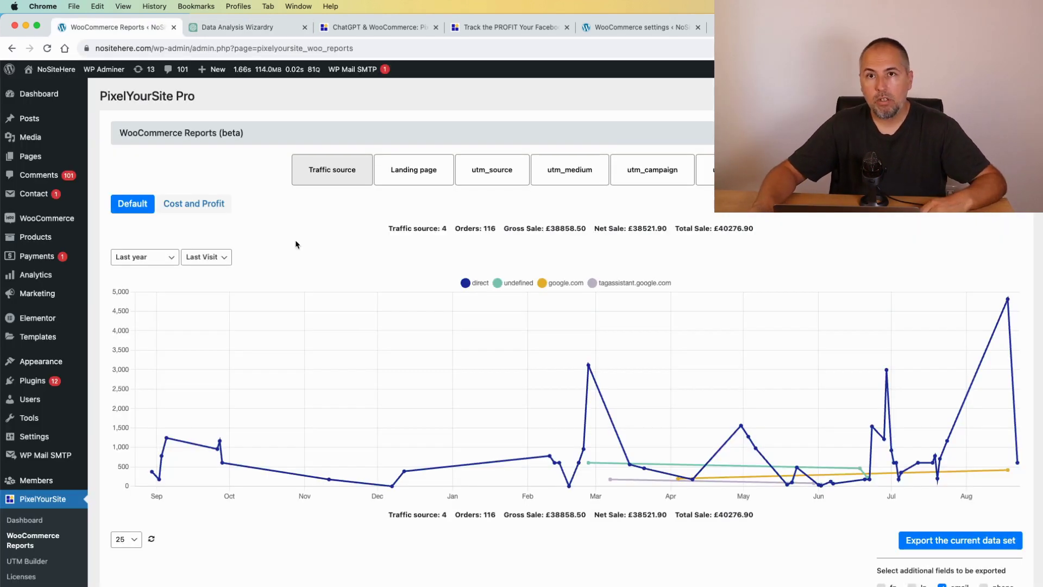